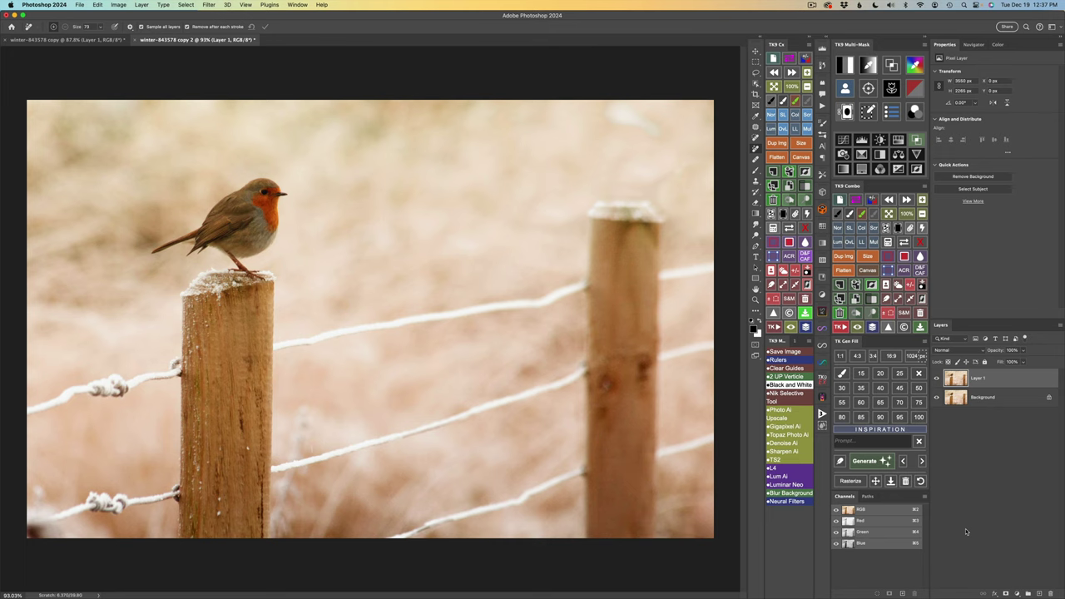
Launch Topaz Studio 2 on the robin layer from Photoshop's Filter menu
mouse_move(1004, 380)
mouse_down()
mouse_move(958, 400)
mouse_move(961, 380)
mouse_up()
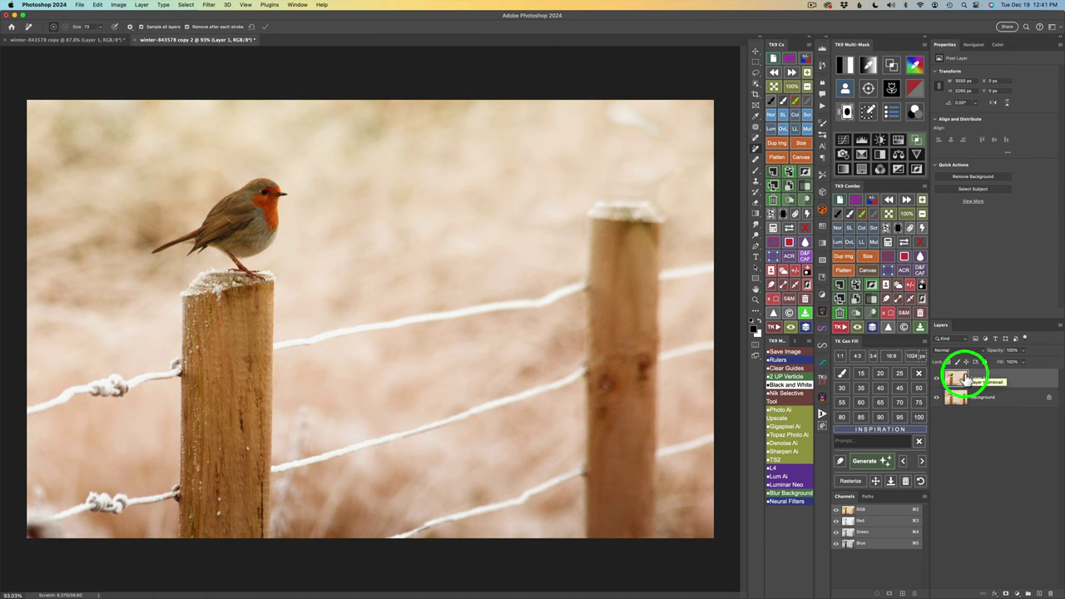
click(210, 4)
mouse_move(224, 254)
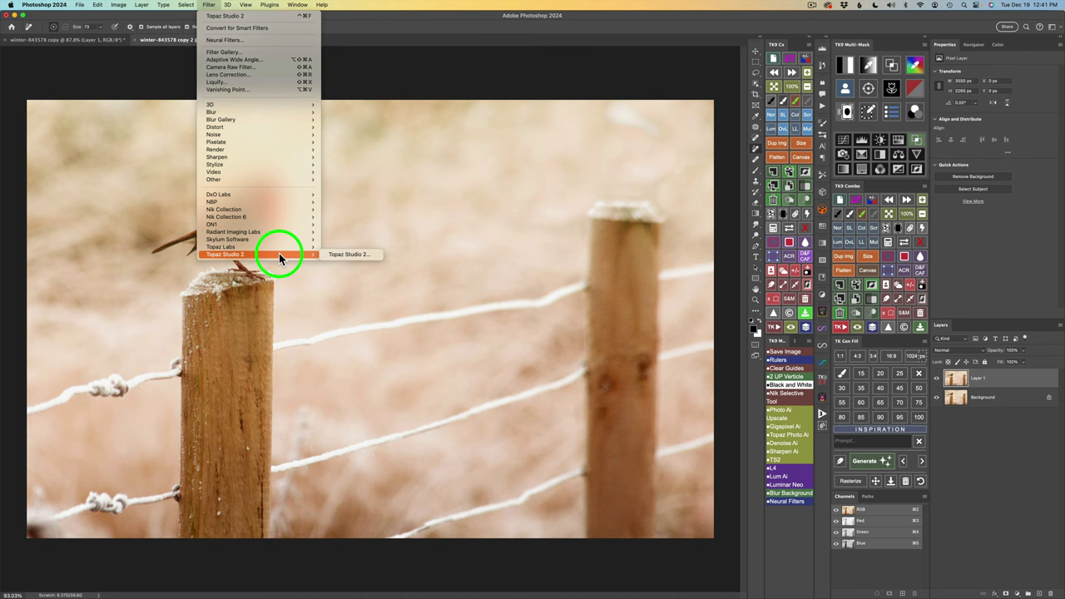
click(351, 256)
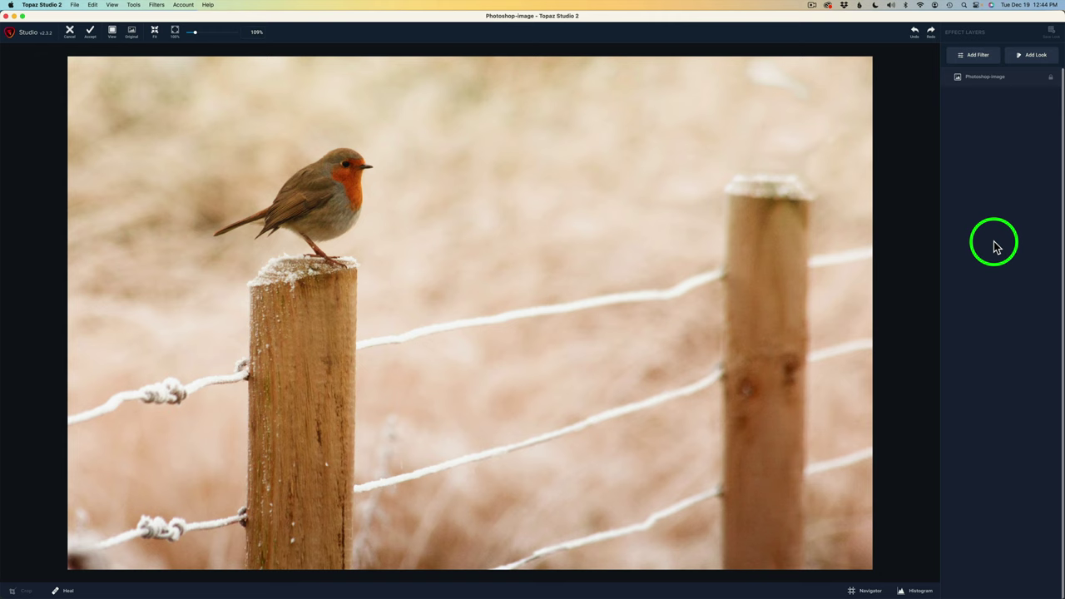
Add an AI ReMix filter and preview the swirly and red-pink painted styles
click(975, 57)
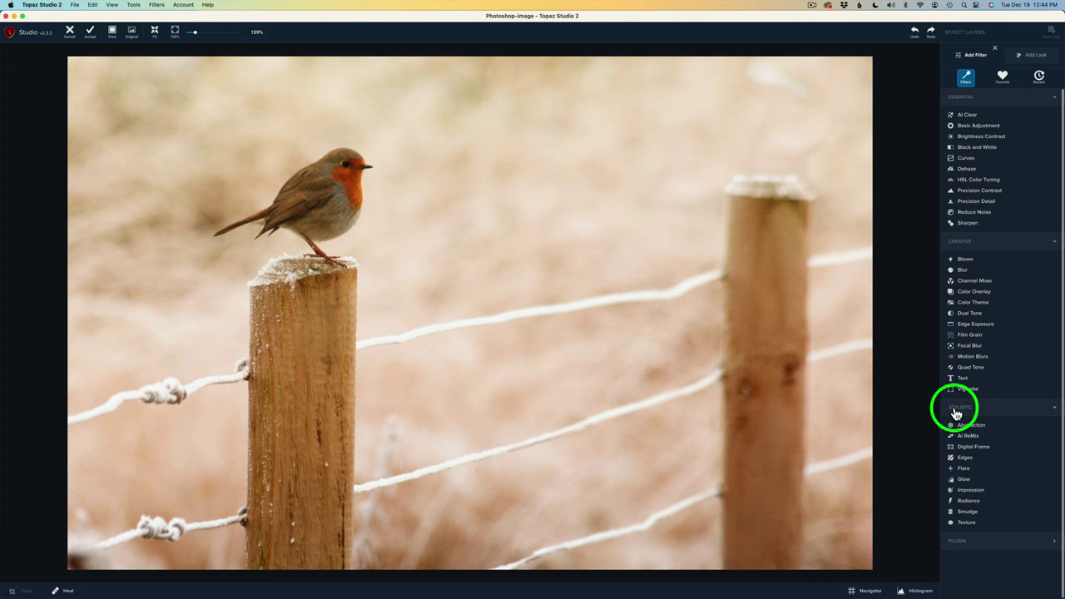
mouse_move(974, 447)
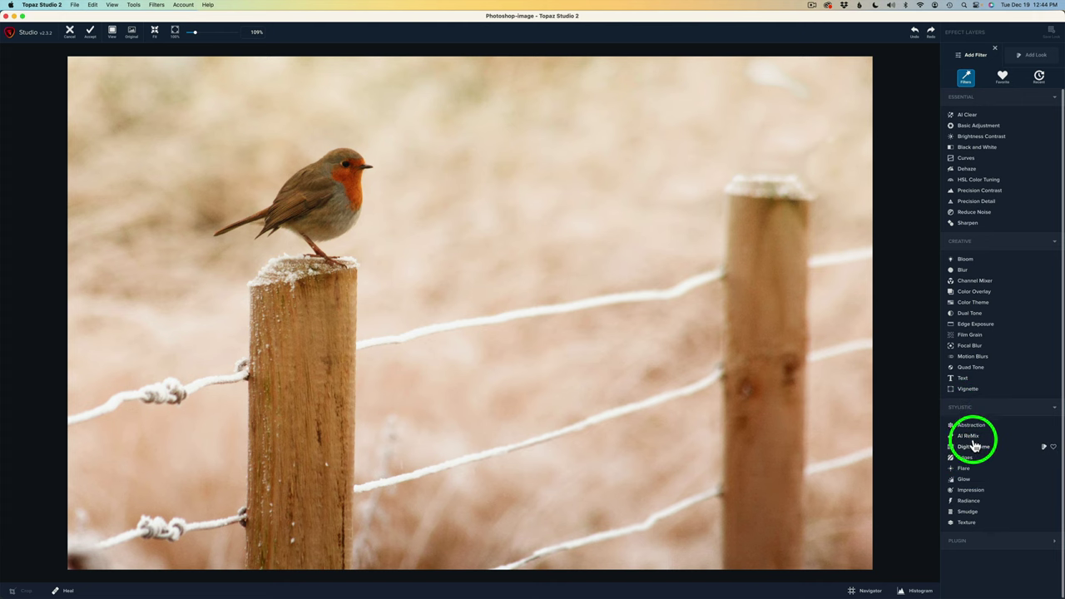
click(969, 436)
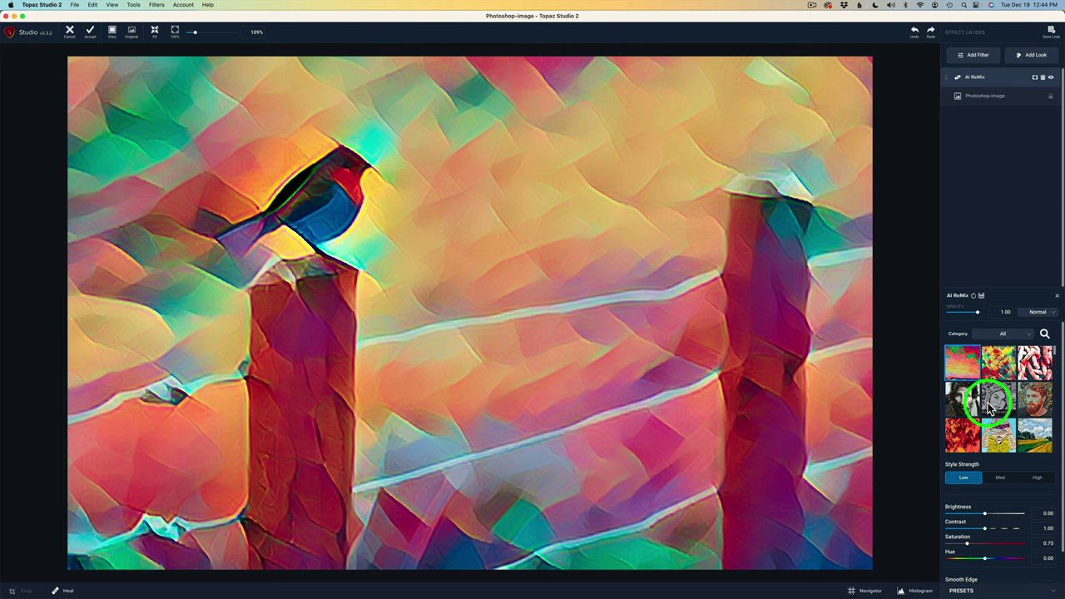
click(999, 364)
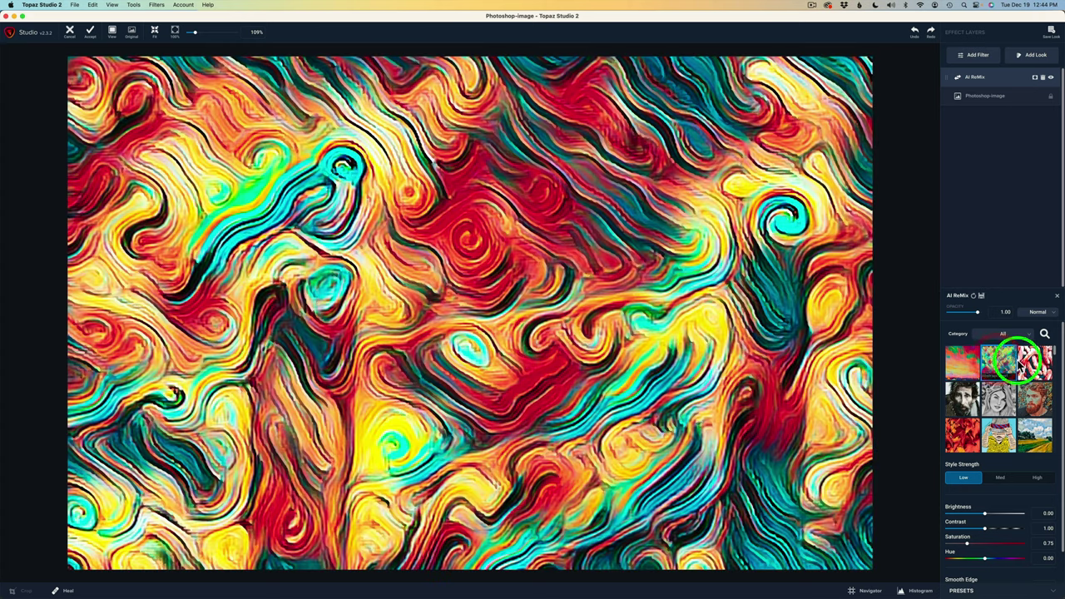
click(1036, 360)
Preview the grey, pencil, red-orange and teal styles, then return to the colourful geometric style
click(967, 399)
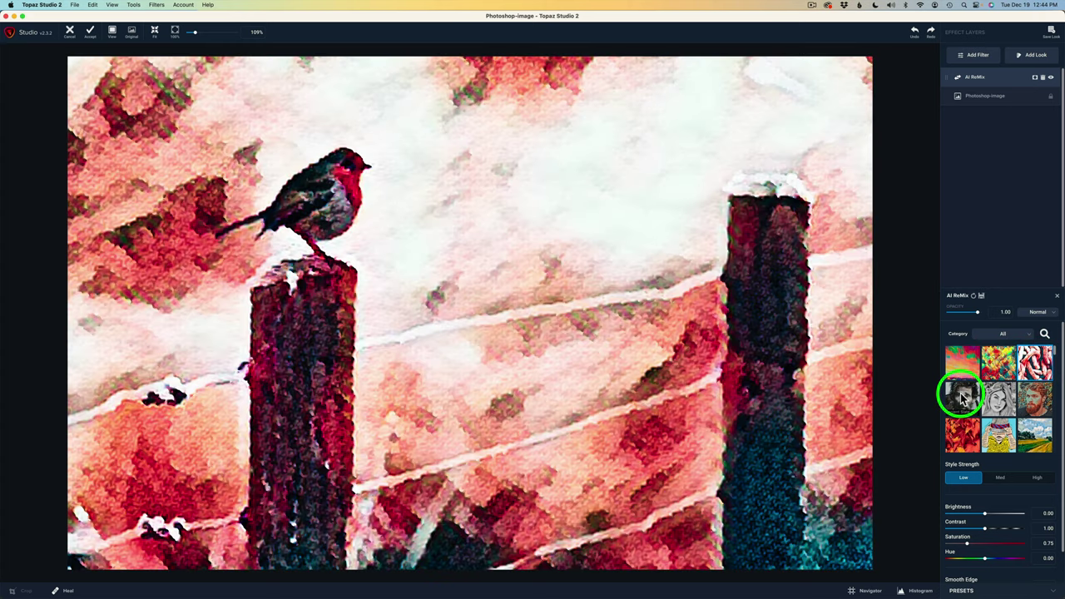
click(1036, 402)
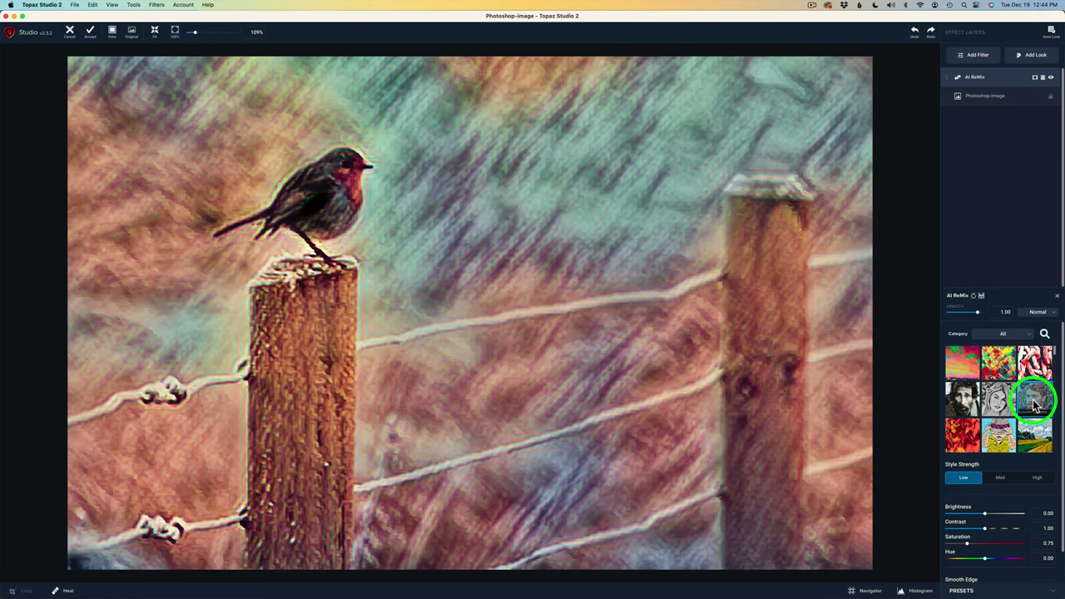
click(967, 432)
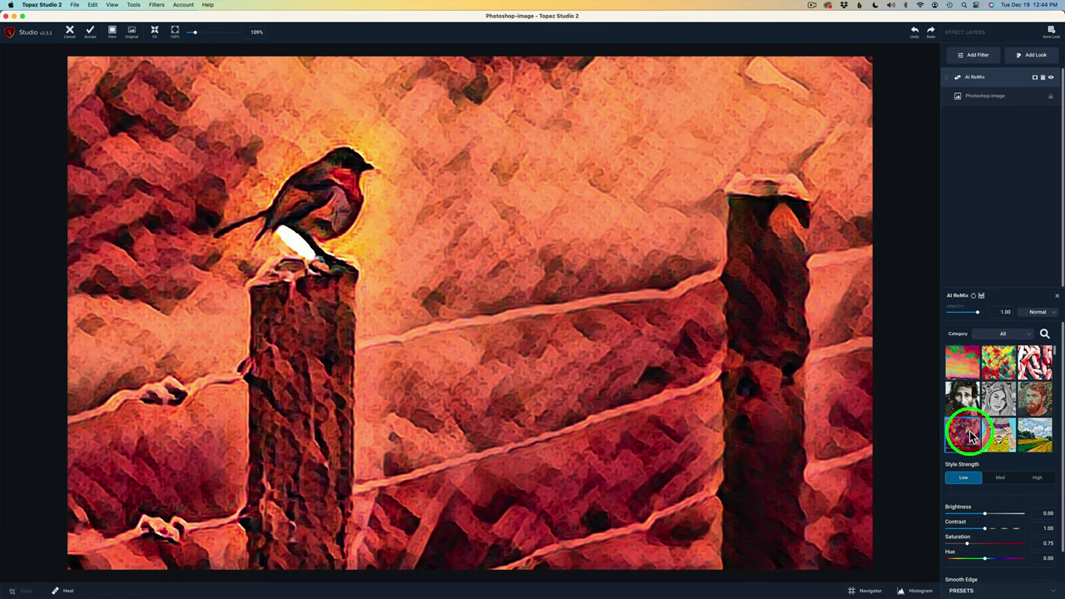
click(1033, 435)
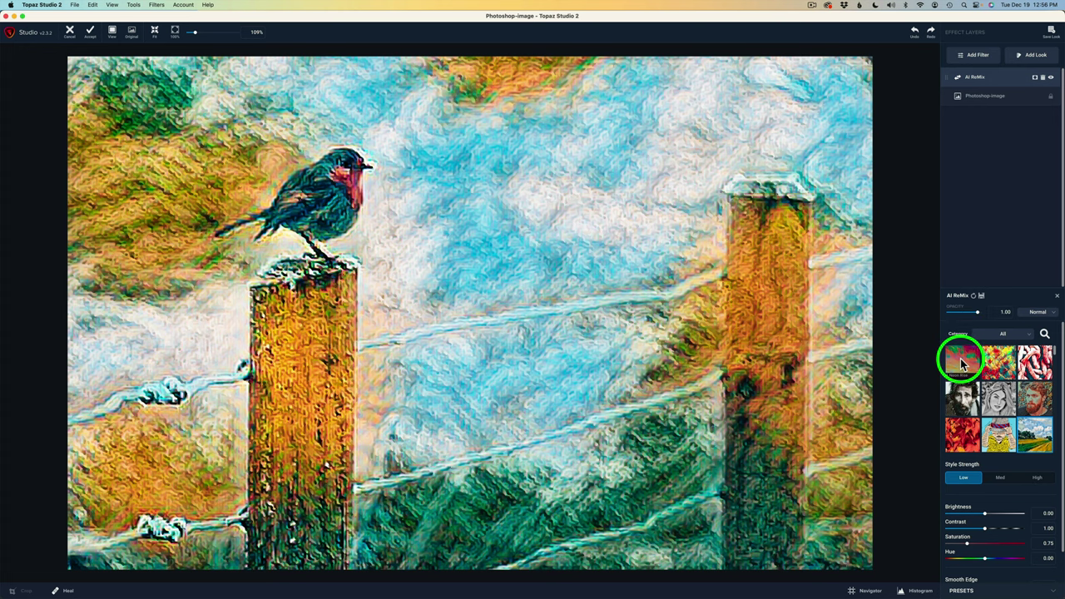
click(960, 362)
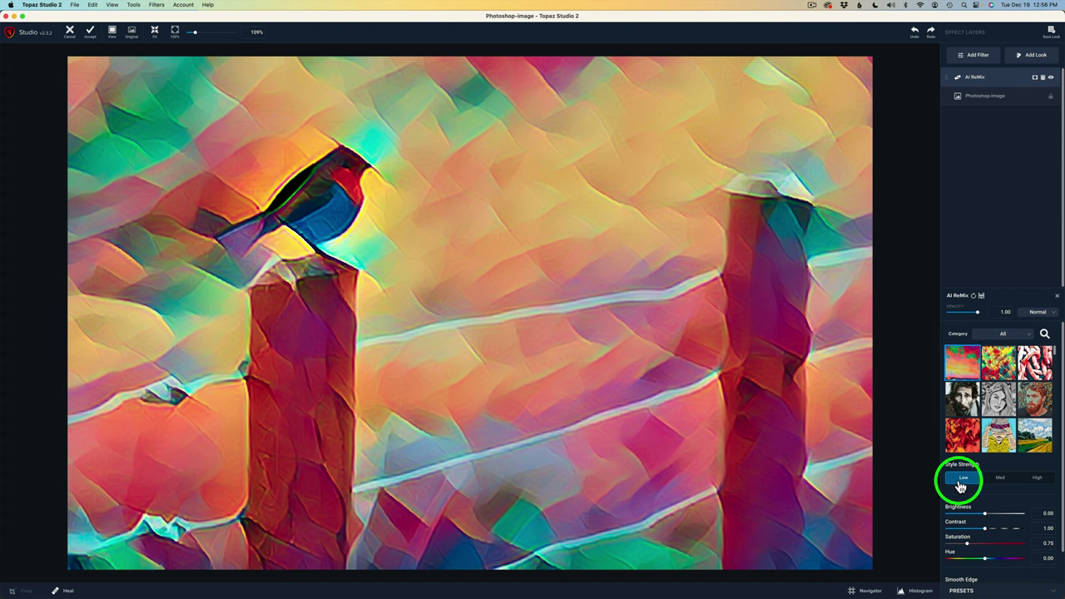
Set AI ReMix style strength to High and the blending mode to Soft Light
click(1036, 477)
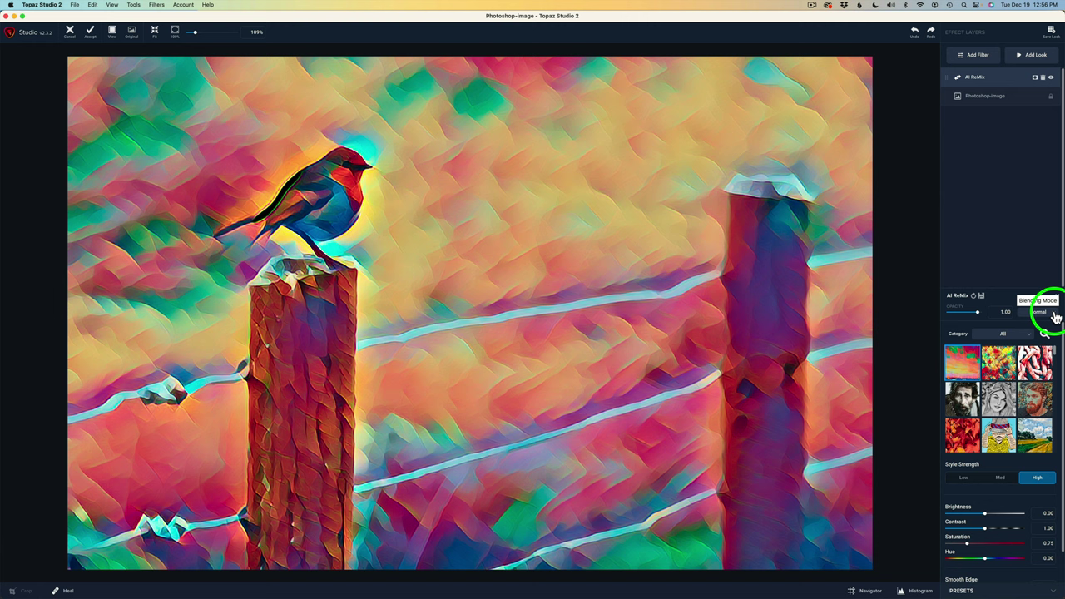
click(1054, 317)
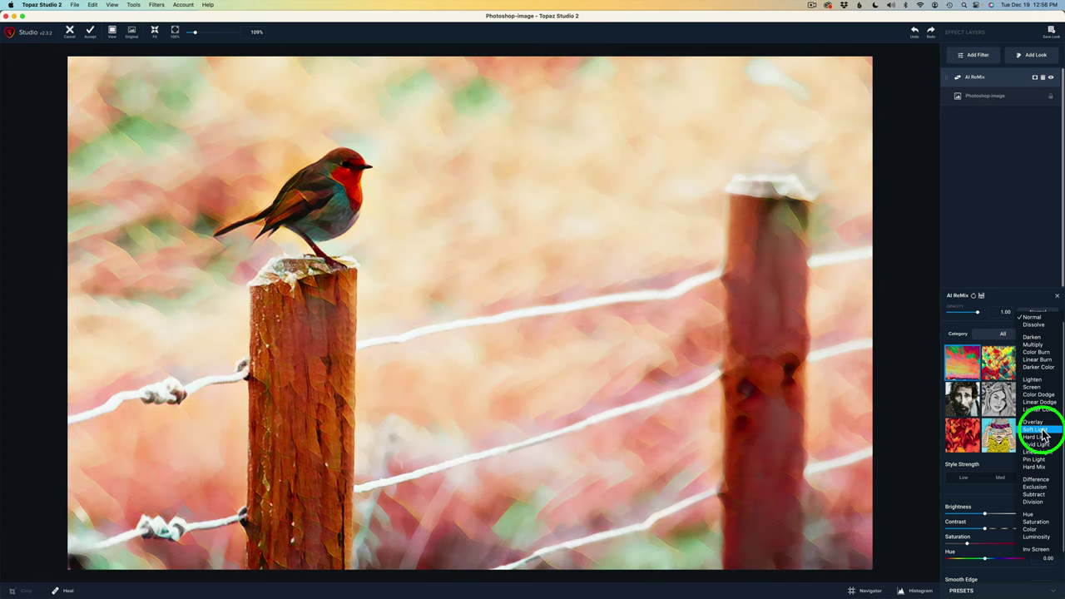
click(1040, 431)
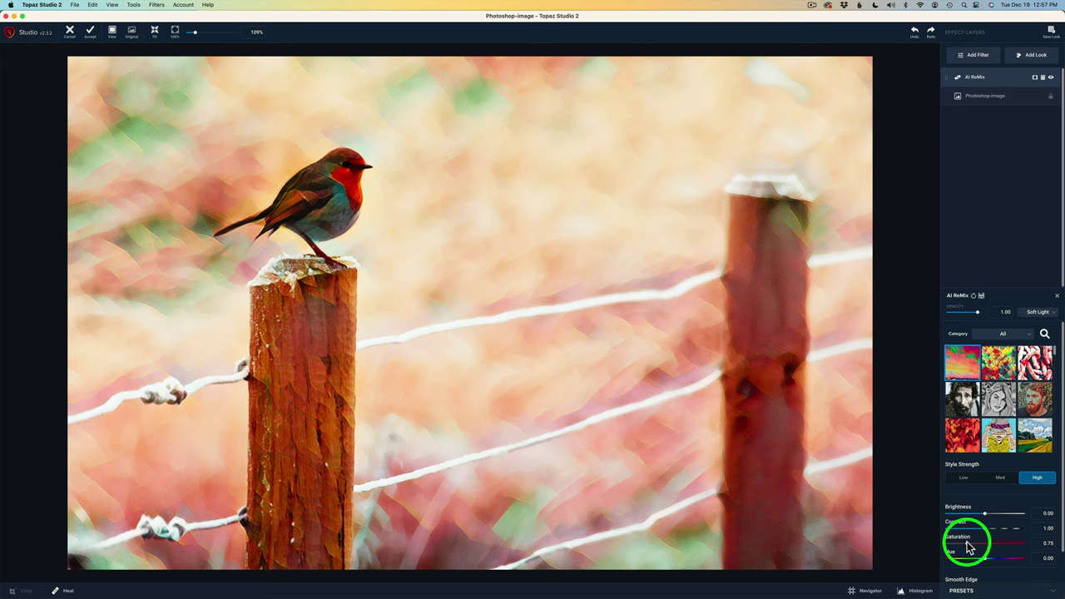
Reduce the AI ReMix saturation all the way to 0.00
drag(959, 538, 915, 542)
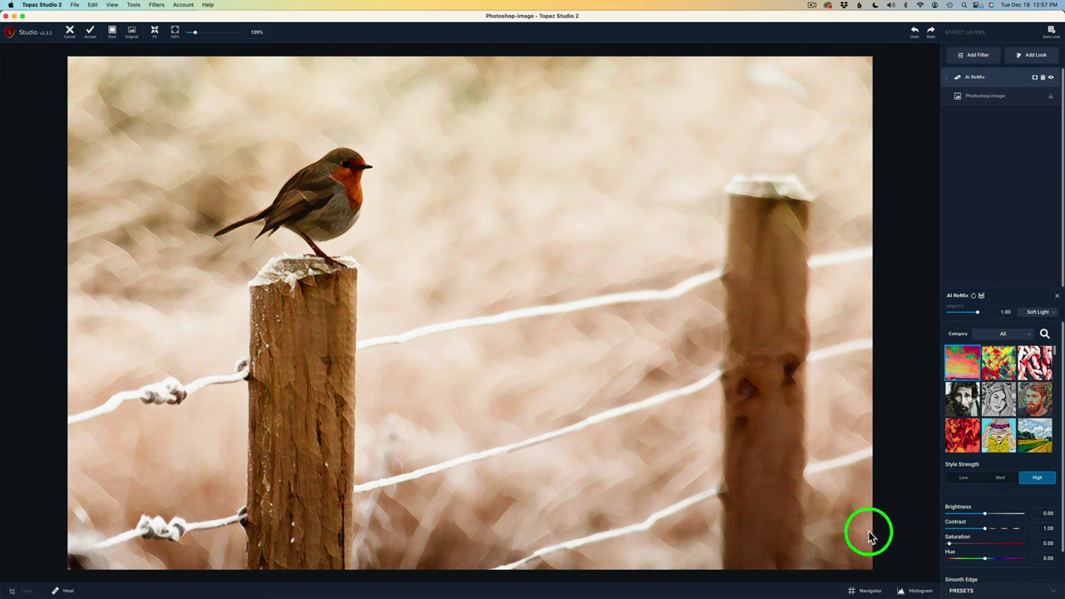
click(786, 509)
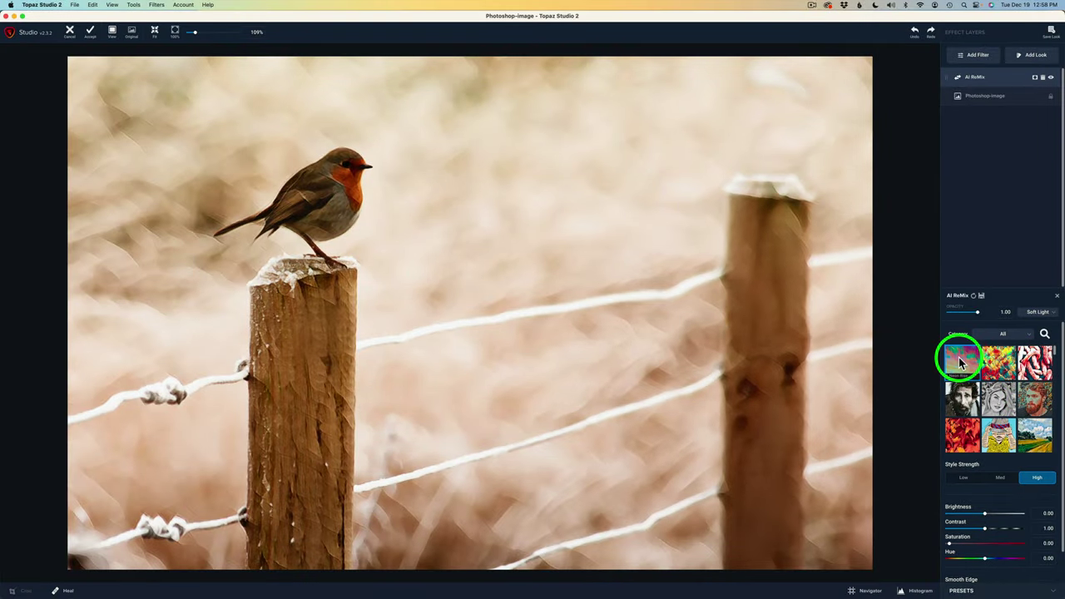
Apply the swirly painted style and, after comparing lower opacity, keep it at 1.00
click(1005, 362)
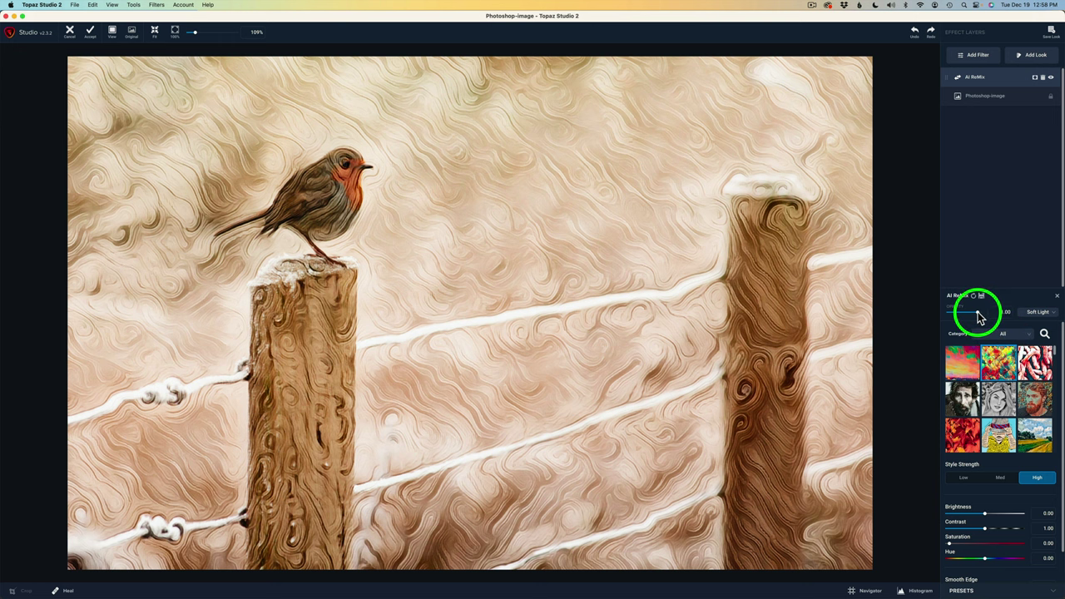
drag(978, 317, 960, 316)
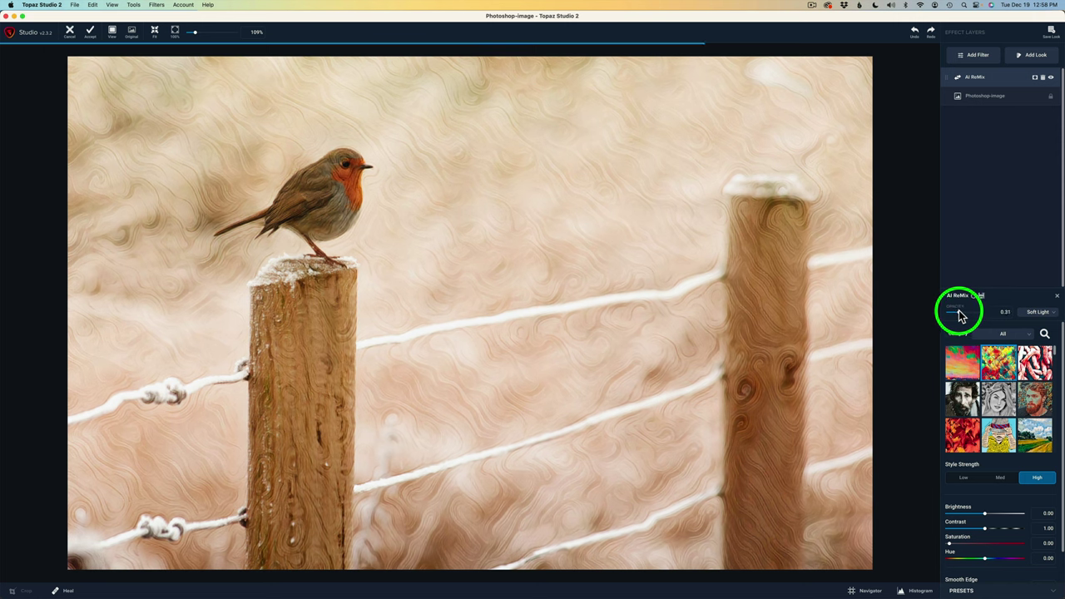
click(959, 313)
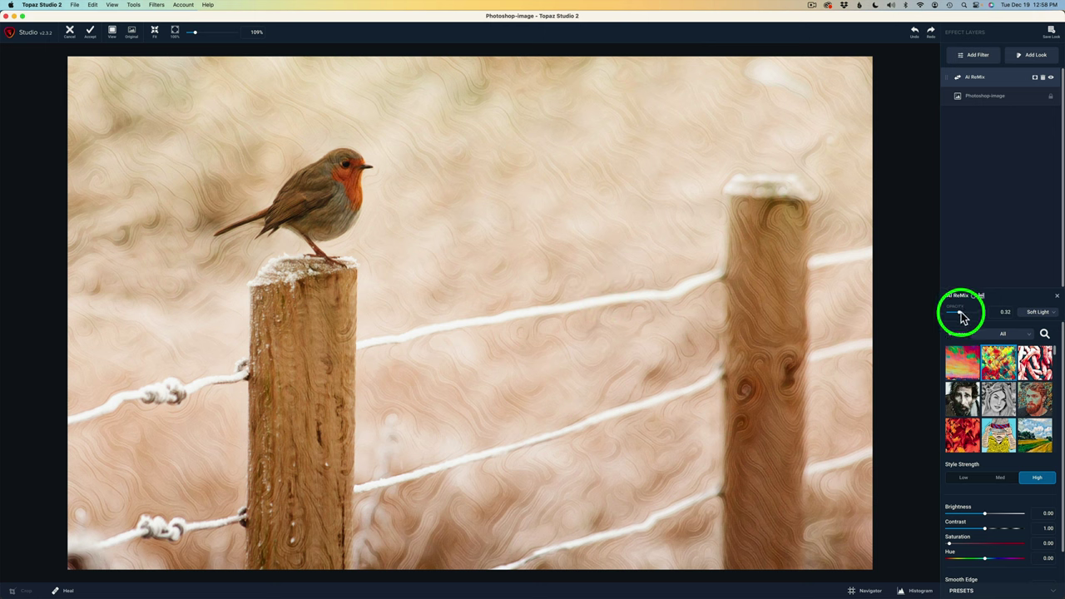
drag(960, 316, 997, 318)
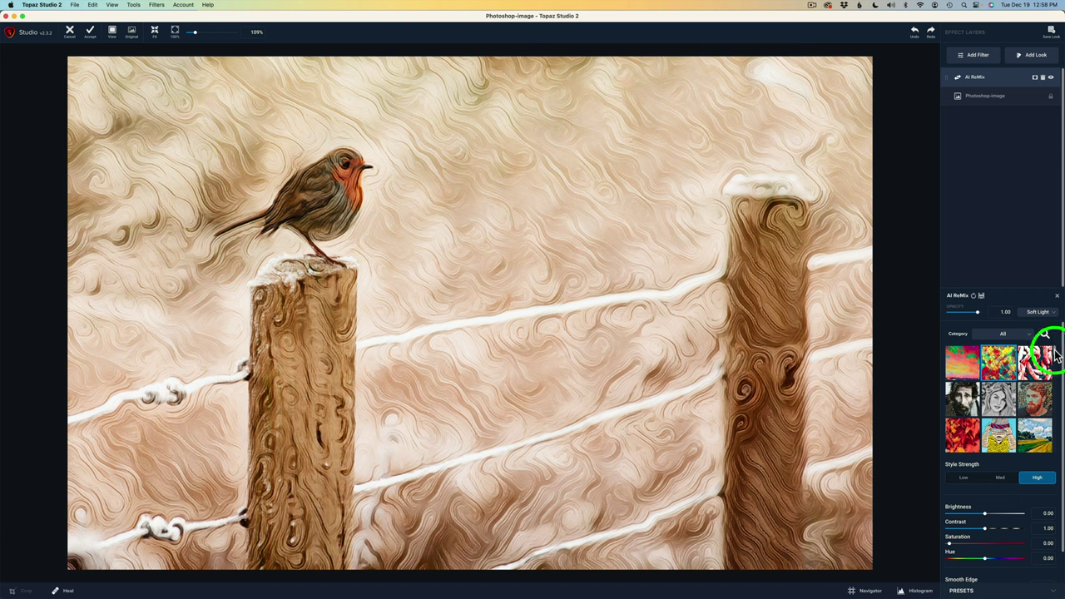
scroll(1050, 353, down, 3)
scroll(1050, 359, down, 3)
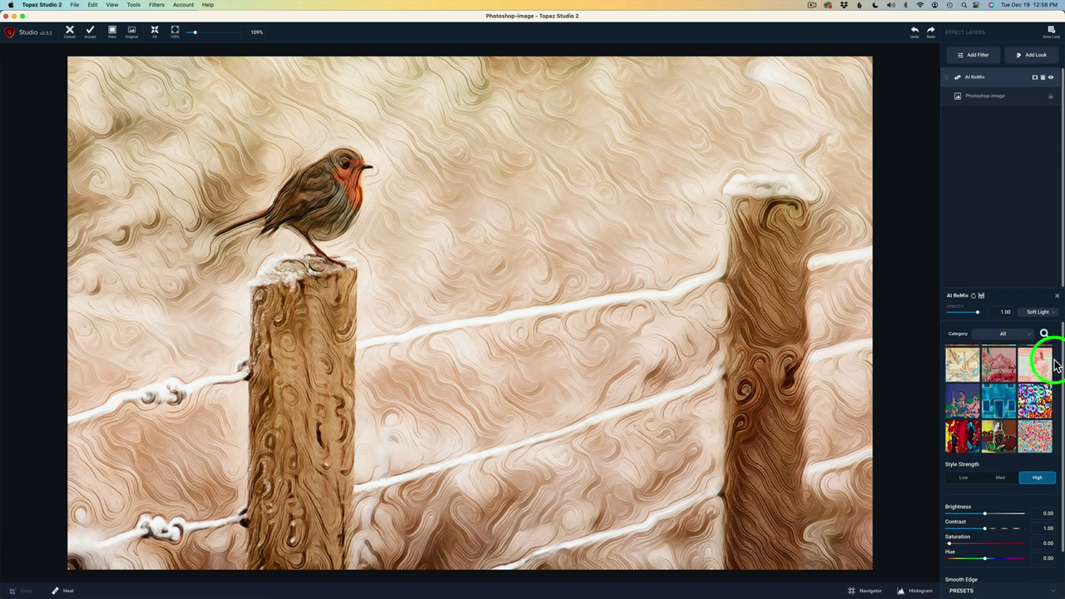
scroll(1051, 383, down, 3)
scroll(1055, 406, down, 3)
scroll(1050, 428, down, 3)
scroll(1050, 449, down, 3)
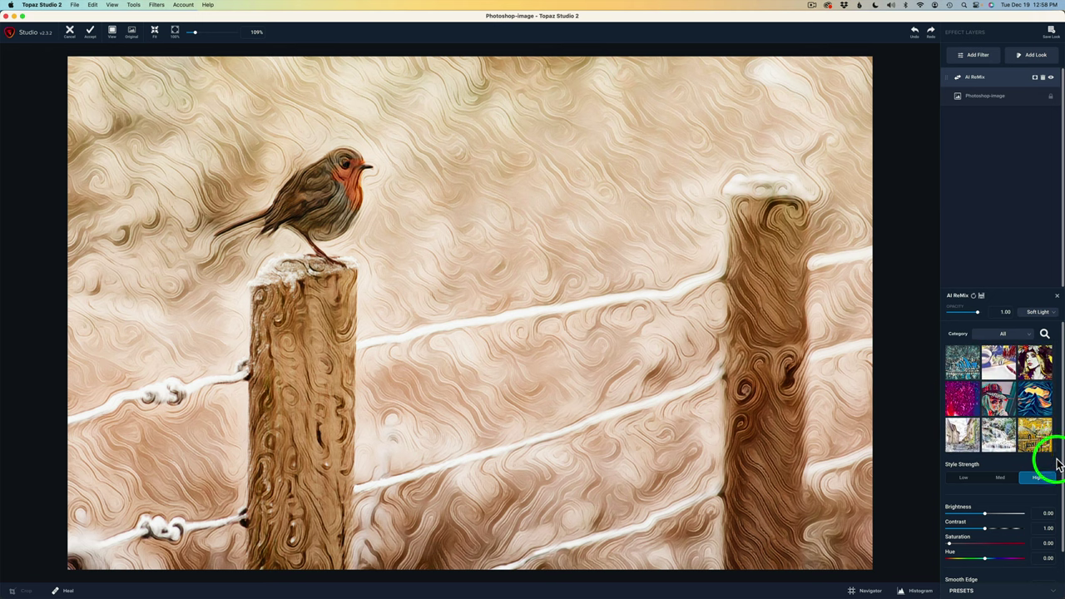
scroll(1057, 432, down, 3)
scroll(1056, 345, up, 2)
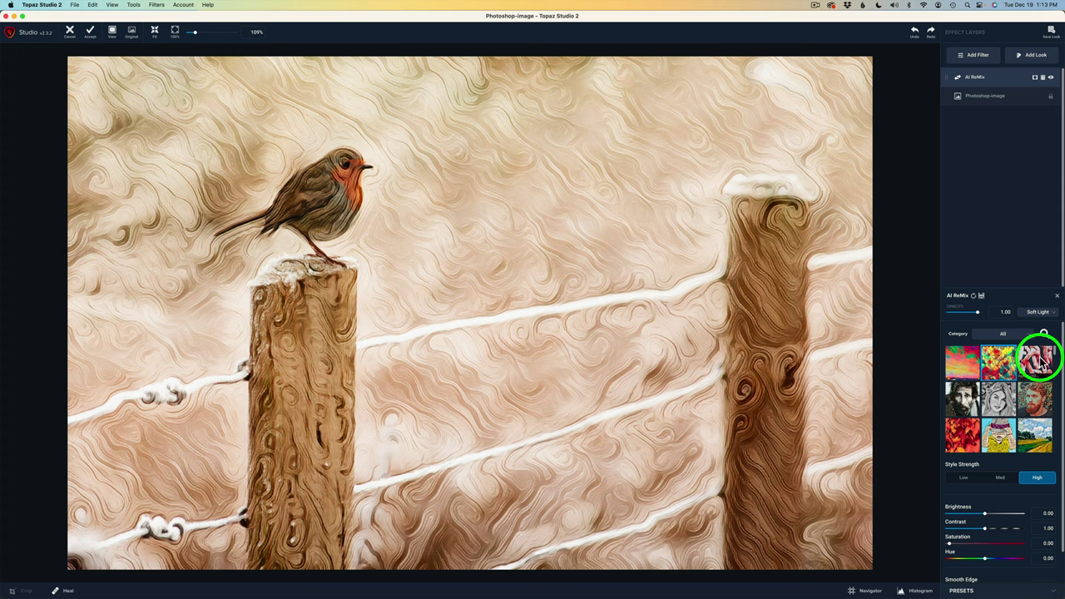
Apply a softer painterly style, reset brightness, lower contrast to 0.63 and saturation to 0.00
click(1042, 360)
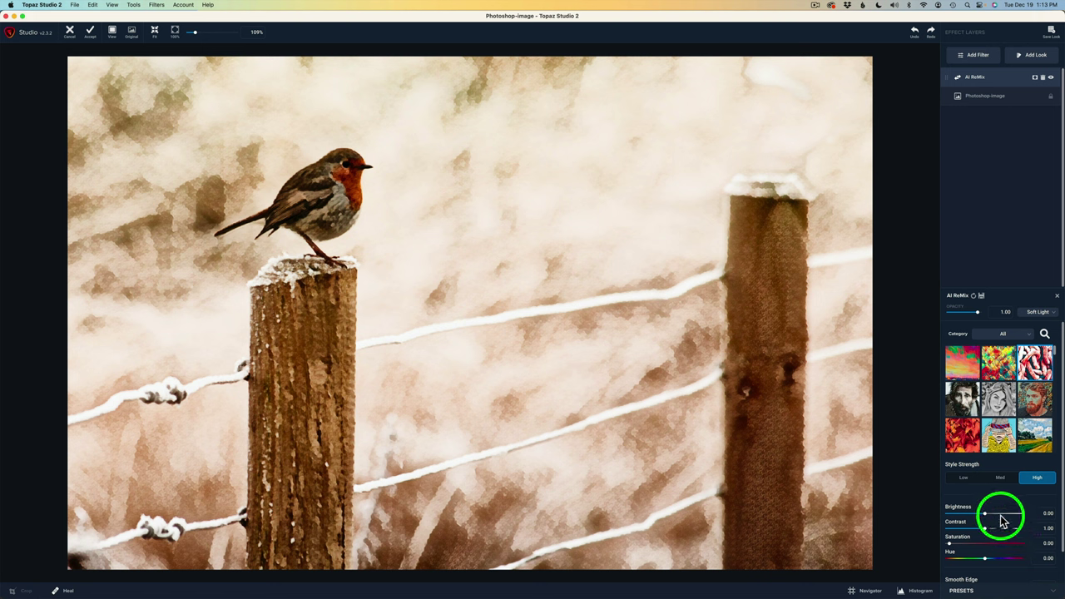
mouse_move(1000, 516)
mouse_down()
mouse_move(967, 515)
mouse_move(999, 515)
mouse_up()
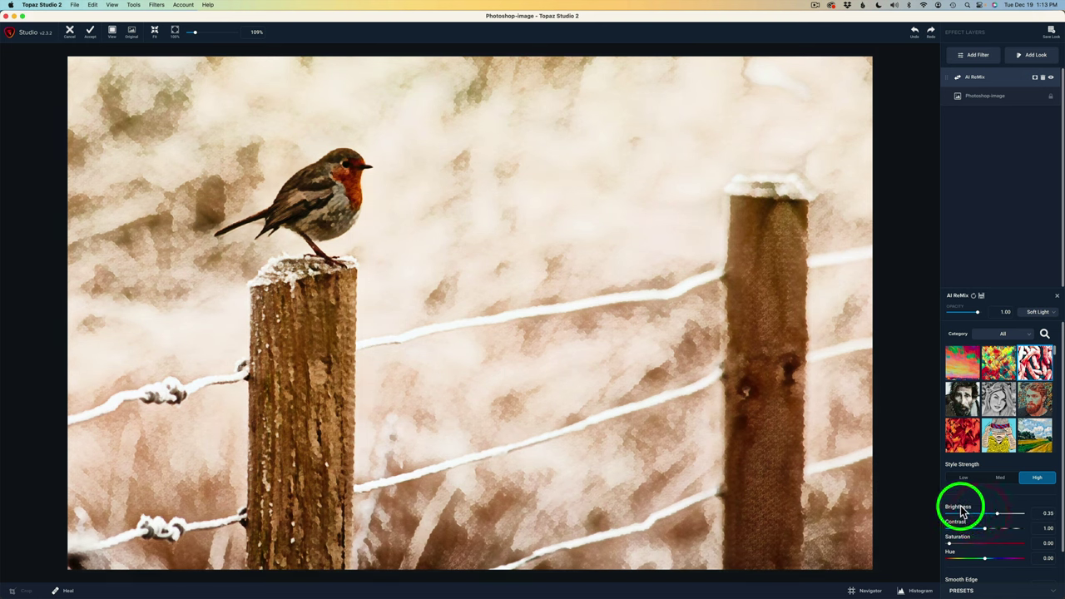
double_click(960, 509)
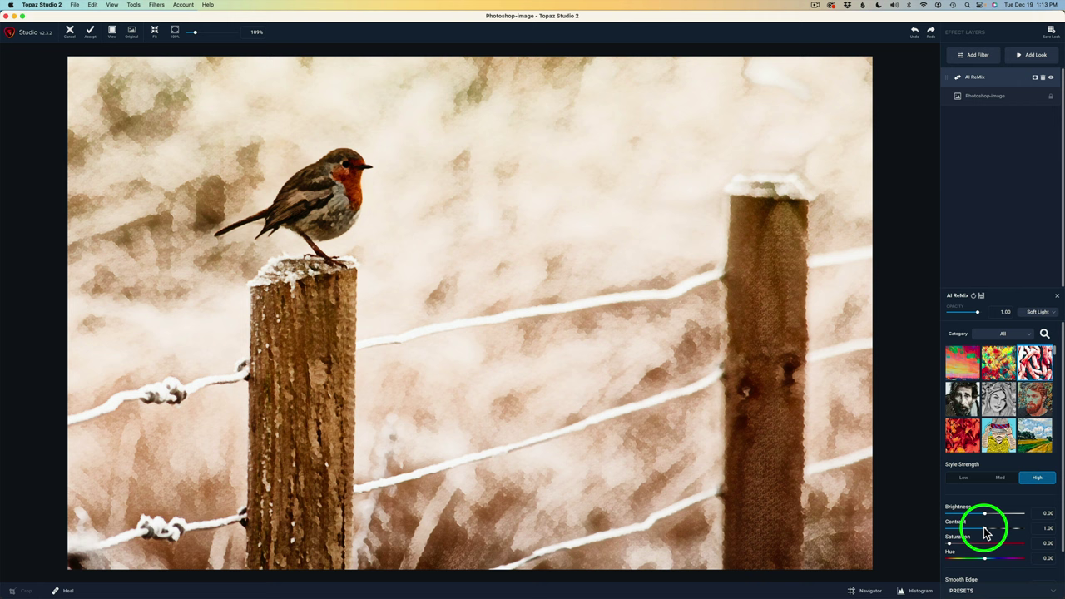
drag(986, 533, 981, 532)
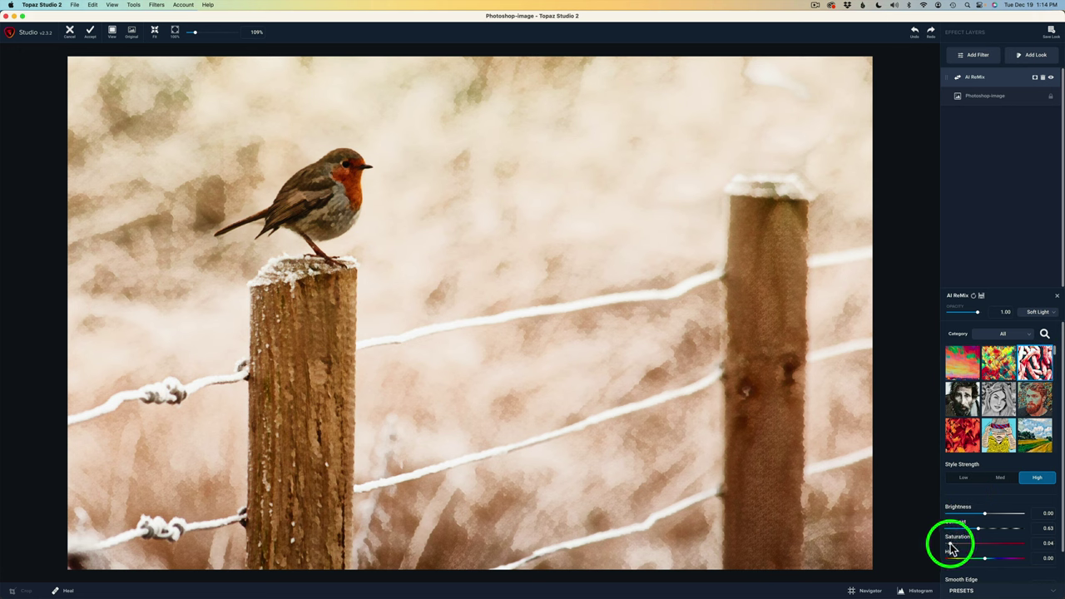
drag(950, 544, 988, 545)
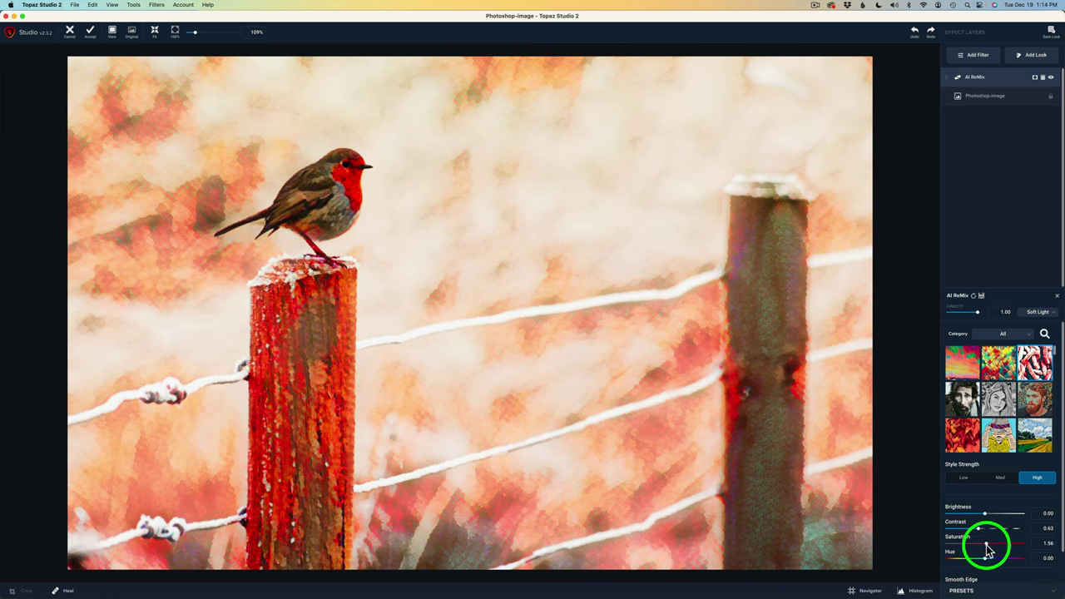
drag(989, 549, 929, 545)
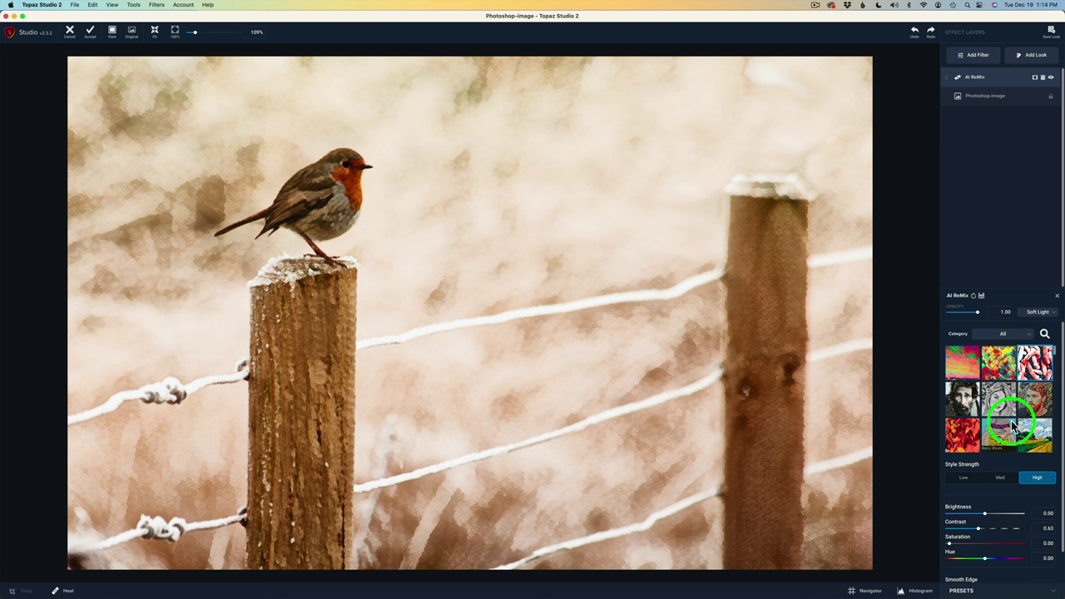
Audition several AI ReMix styles, including red, landscape and sketch looks
click(967, 396)
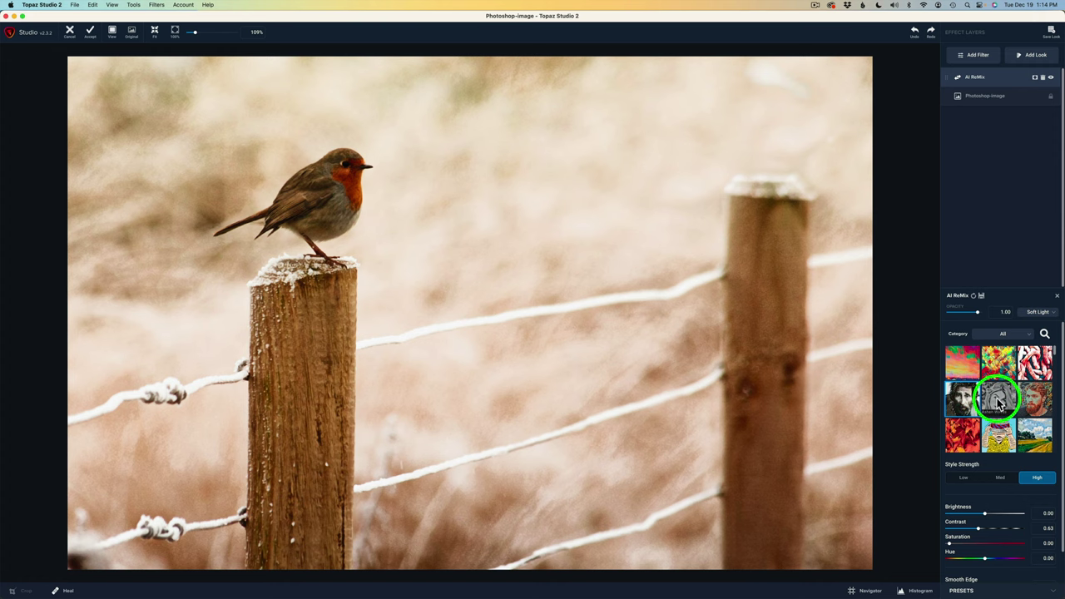
click(1038, 400)
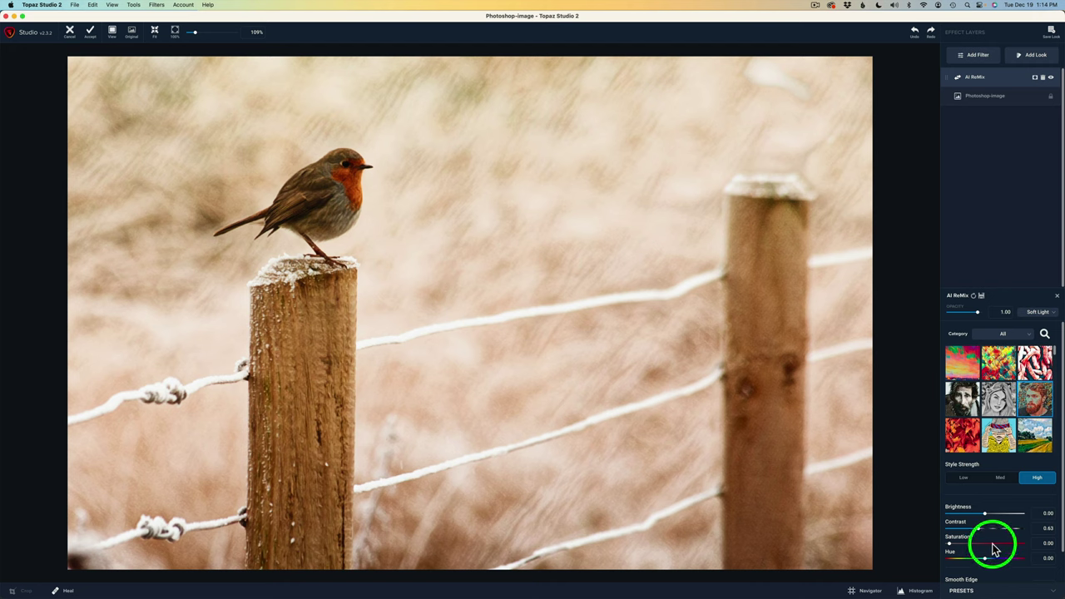
scroll(994, 428, down, 2)
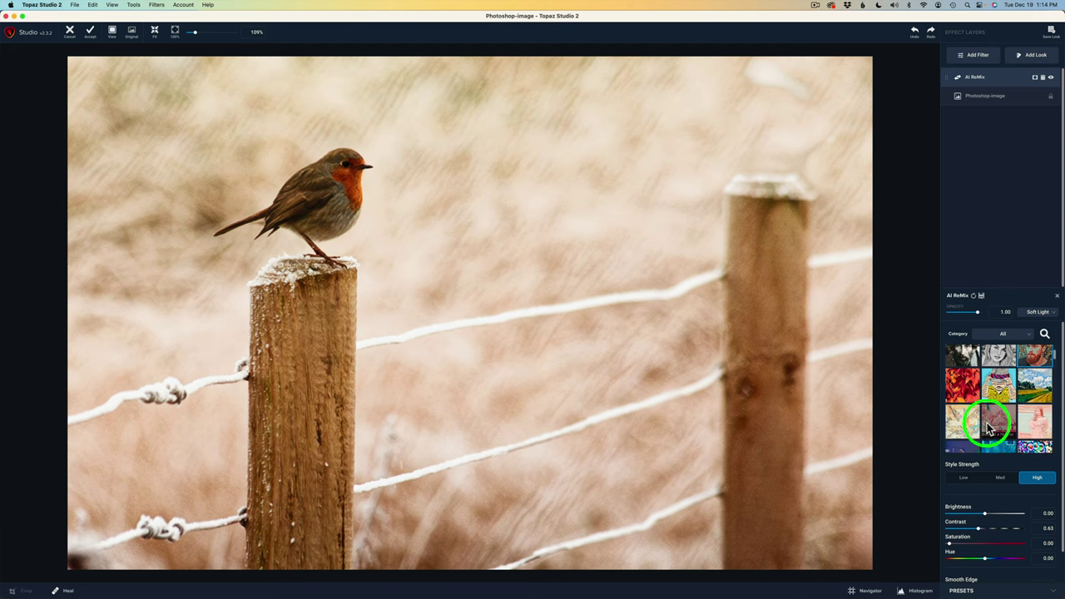
click(963, 382)
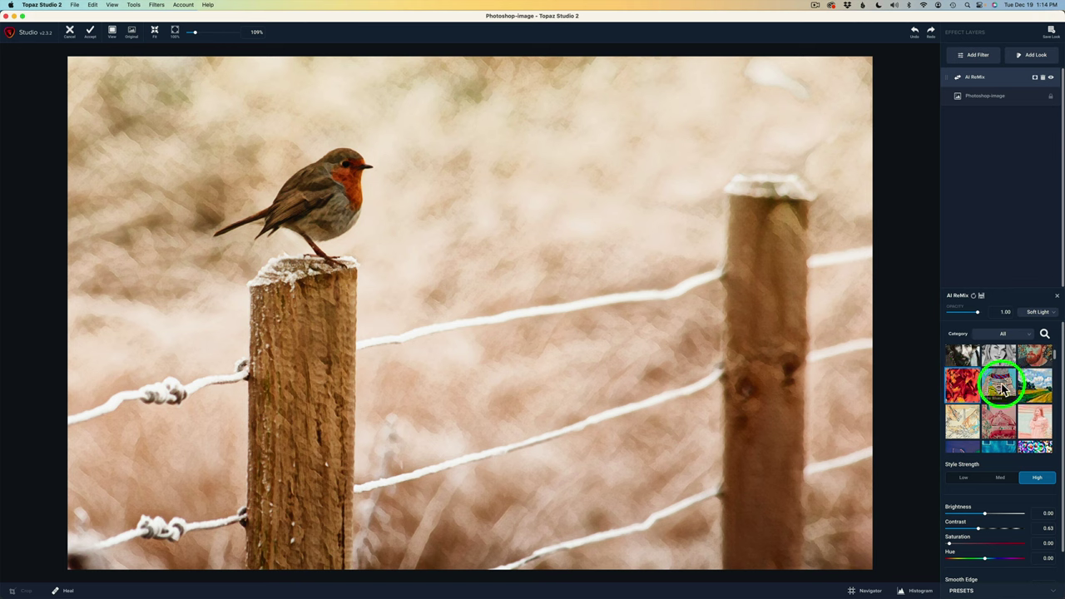
click(1000, 385)
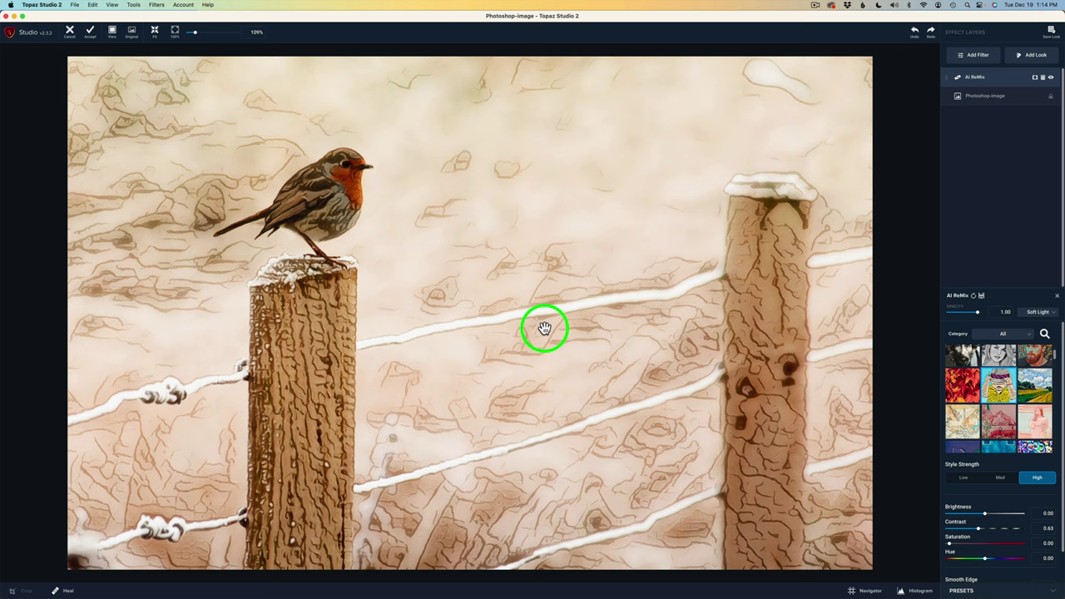
click(1039, 385)
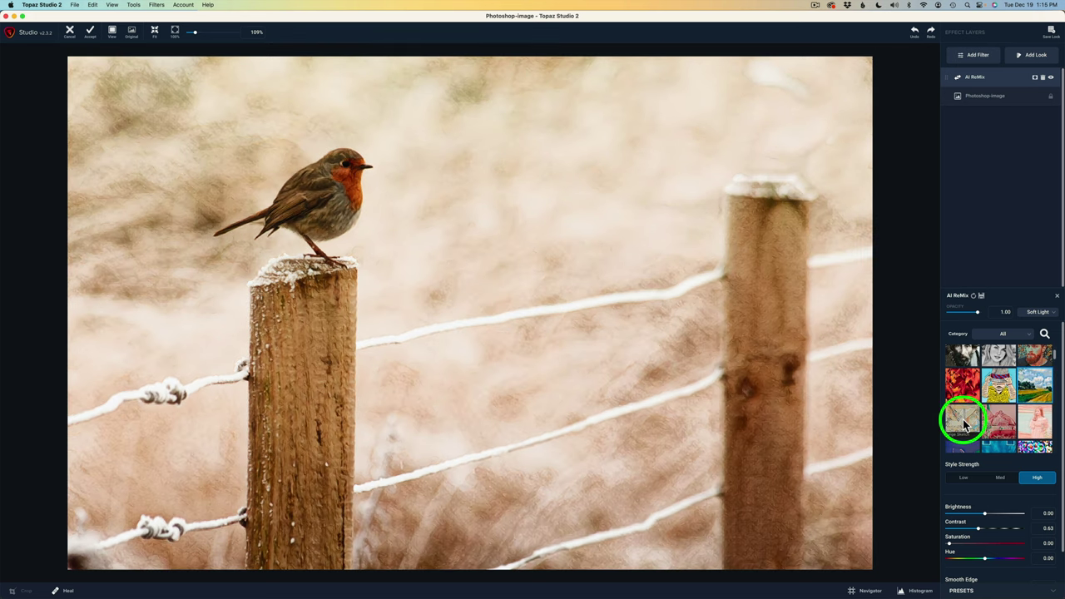
click(964, 424)
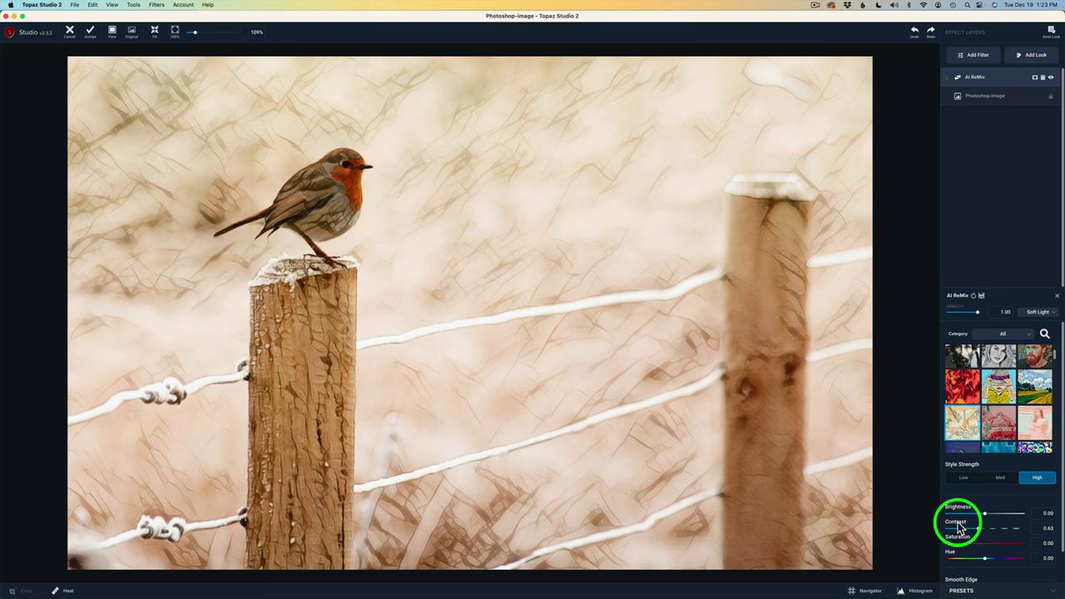
Reset contrast to 1.00 and try more styles, ending on the bokeh-circle style
double_click(958, 526)
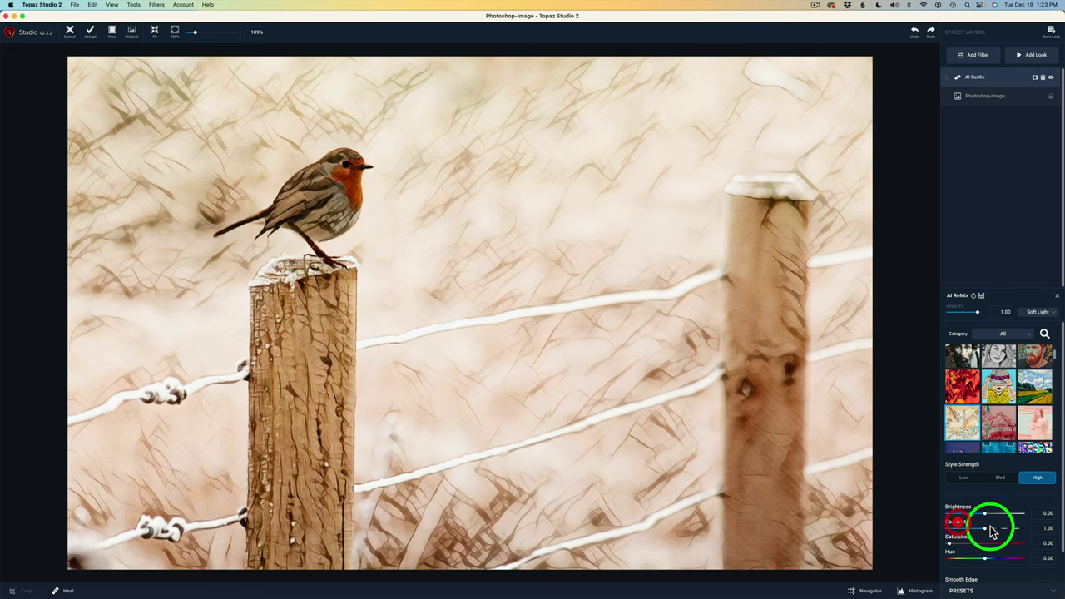
click(1003, 426)
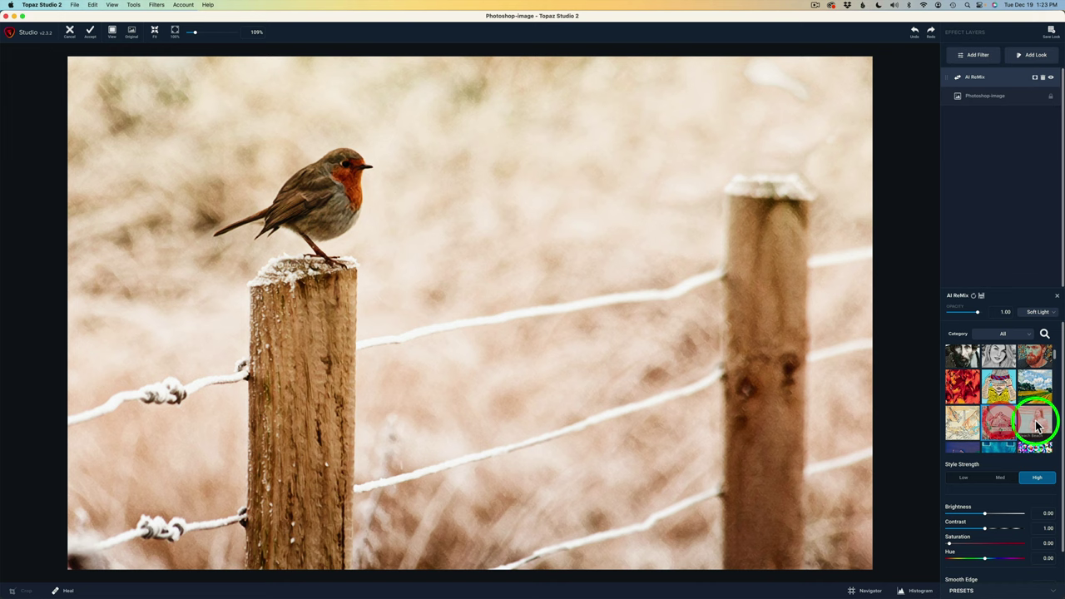
scroll(1024, 408, down, 1)
click(966, 379)
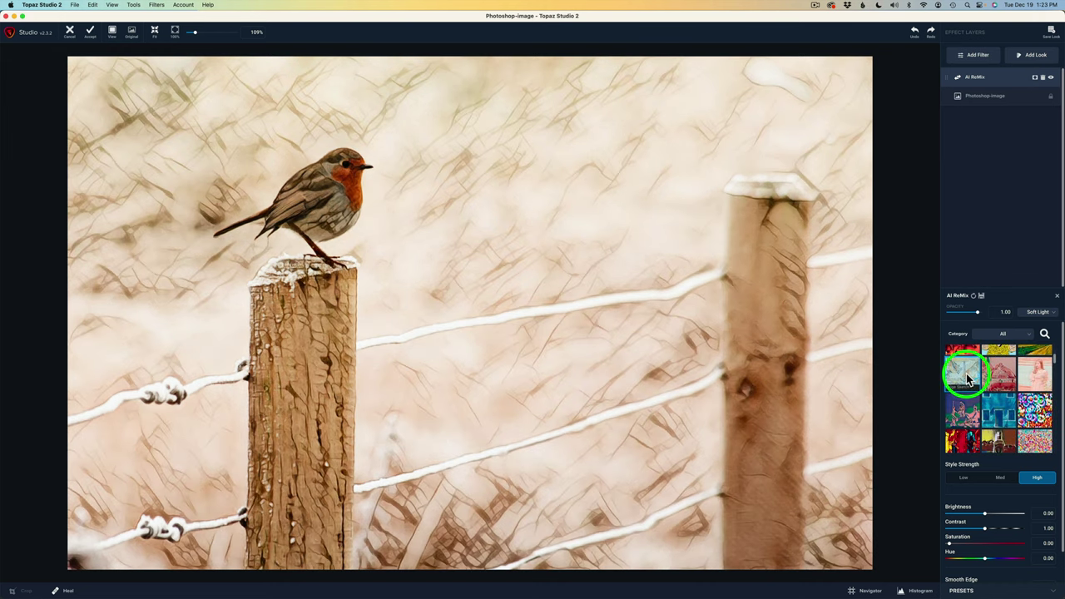
click(997, 374)
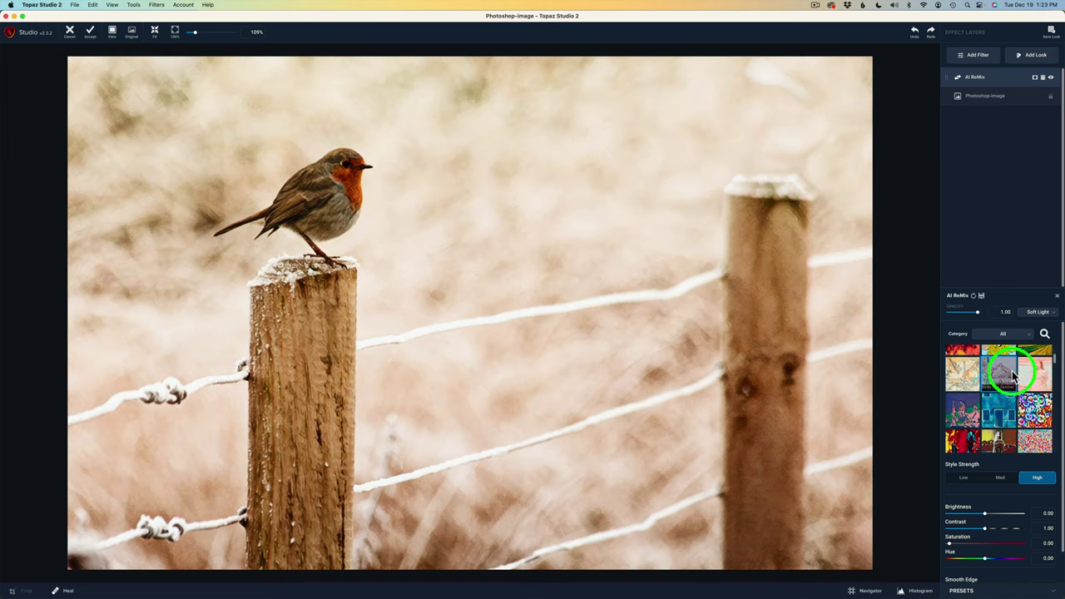
click(1038, 373)
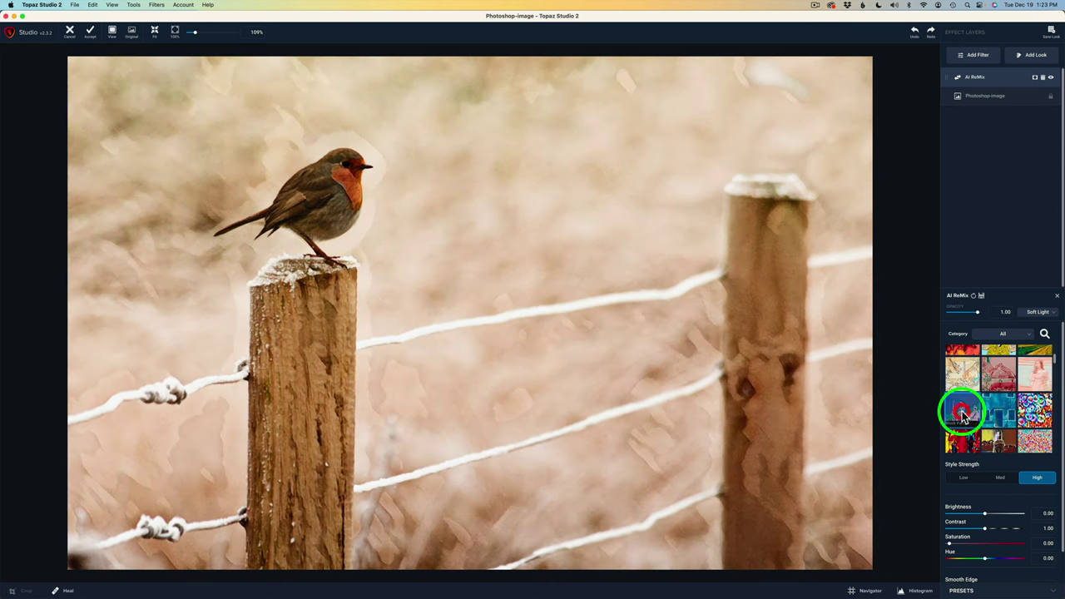
click(962, 414)
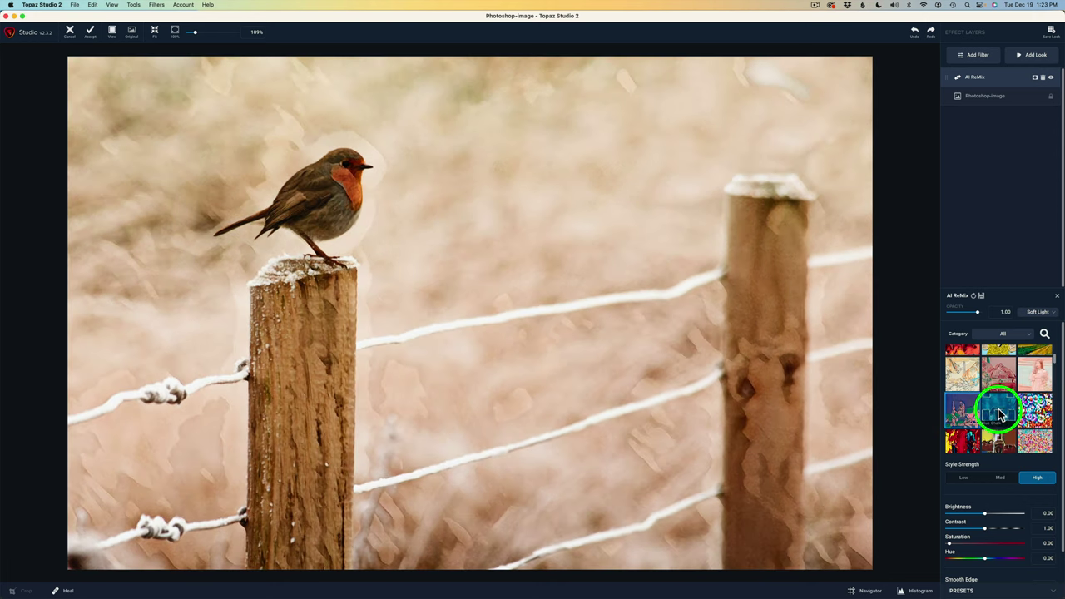
click(997, 408)
click(1036, 408)
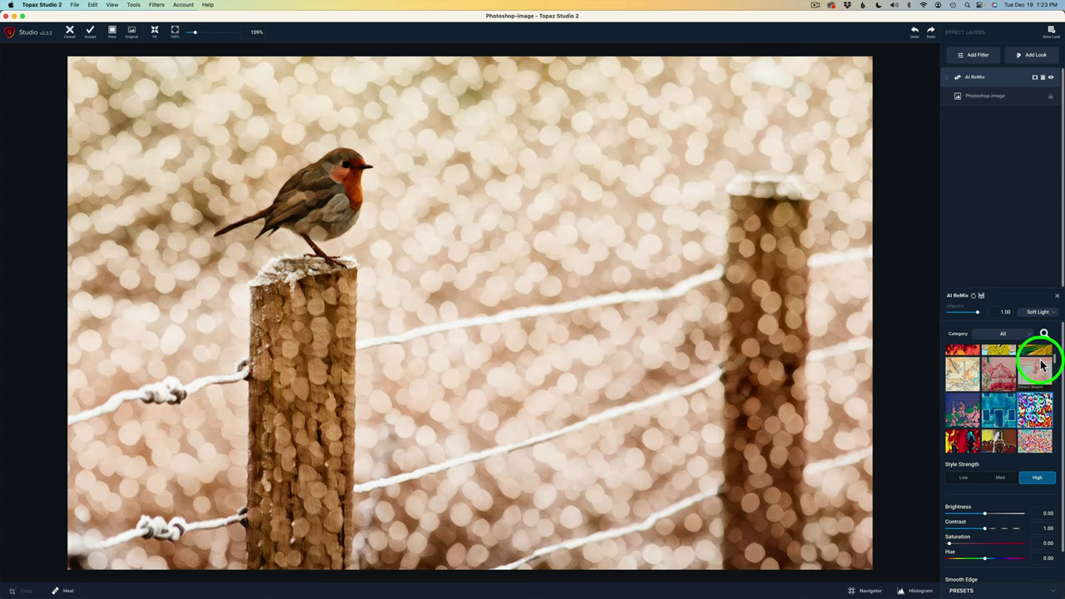
Compare lower opacity, then settle on a nearly photographic grainy style at full opacity
drag(979, 319, 958, 314)
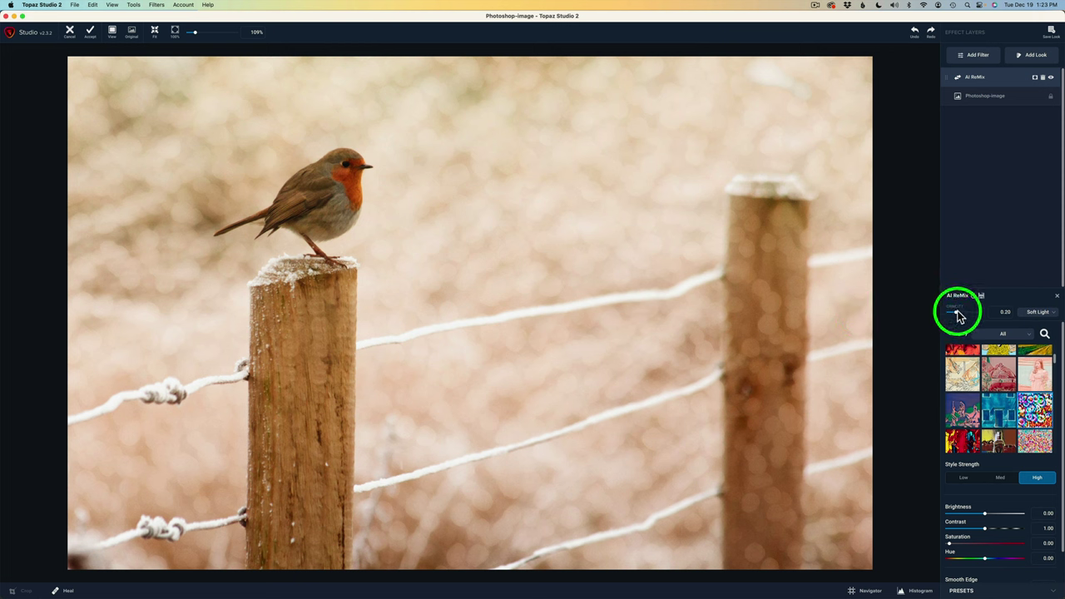
drag(959, 314, 1002, 311)
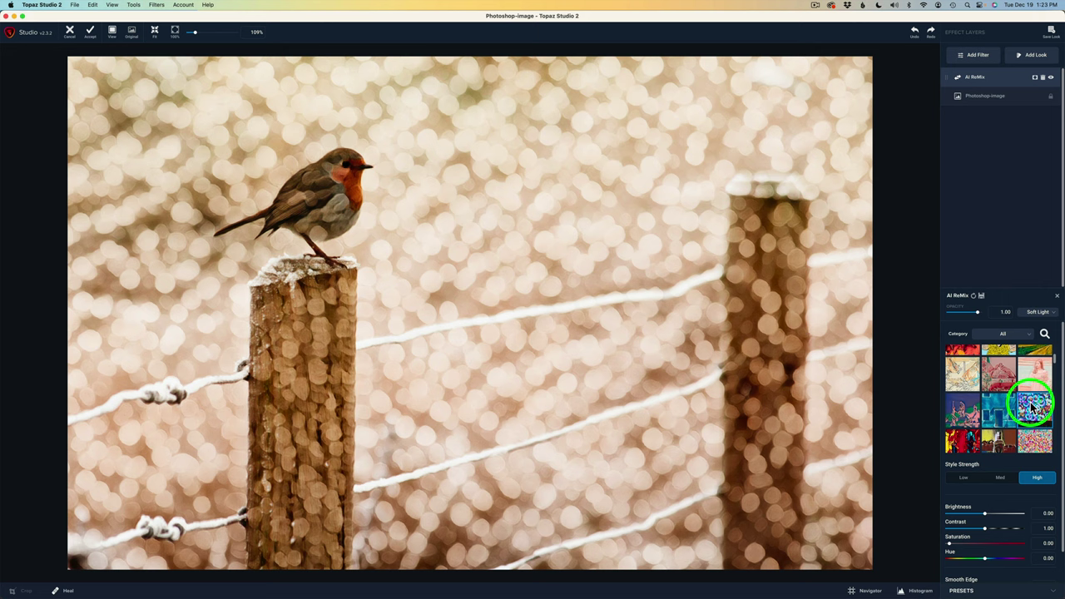
scroll(1032, 403, down, 2)
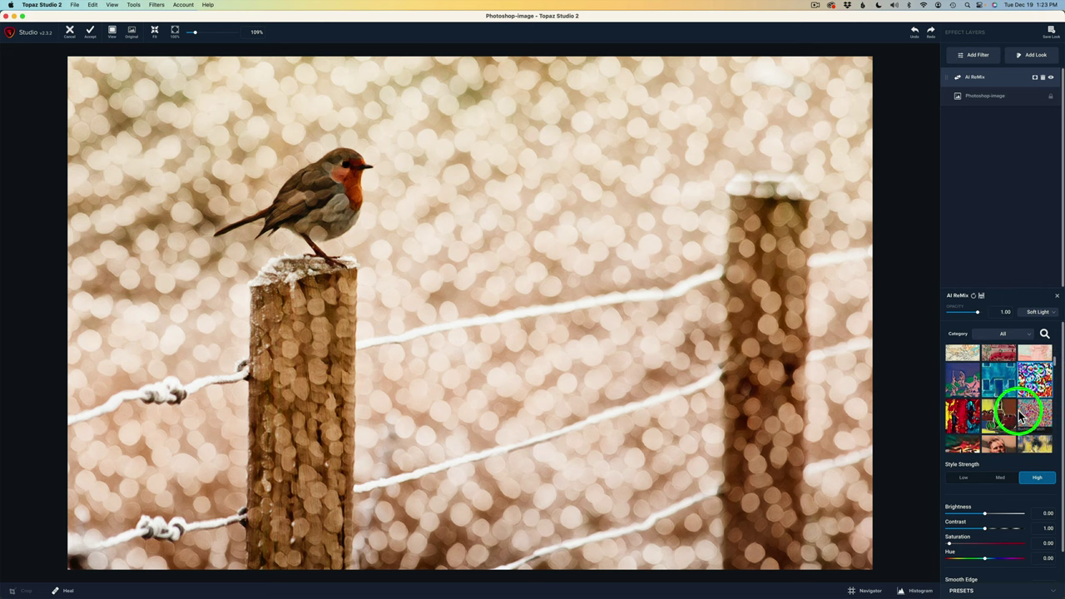
click(959, 416)
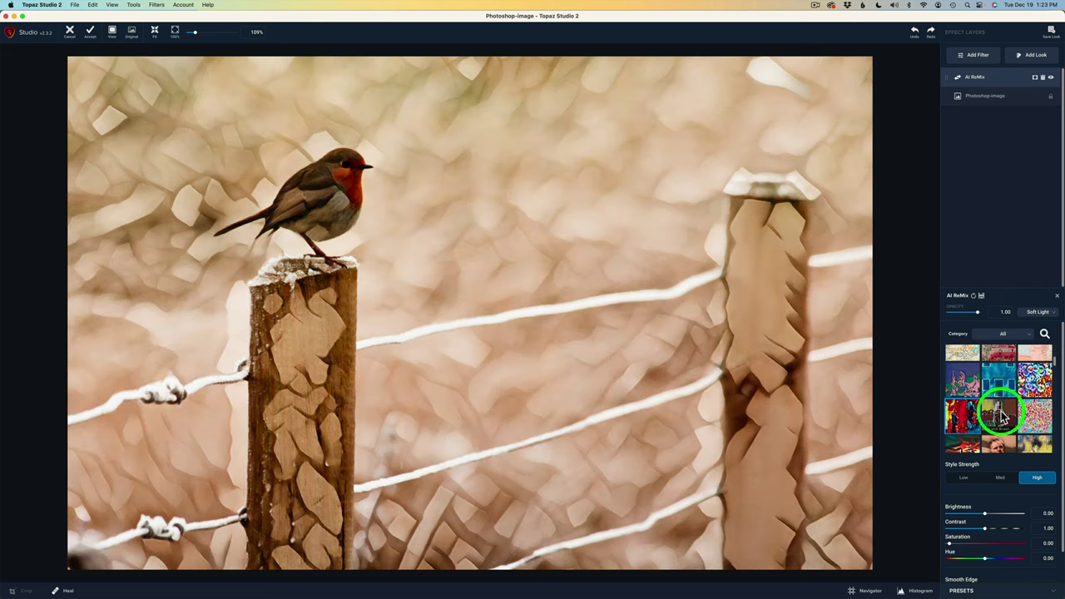
click(1036, 413)
scroll(1037, 416, down, 2)
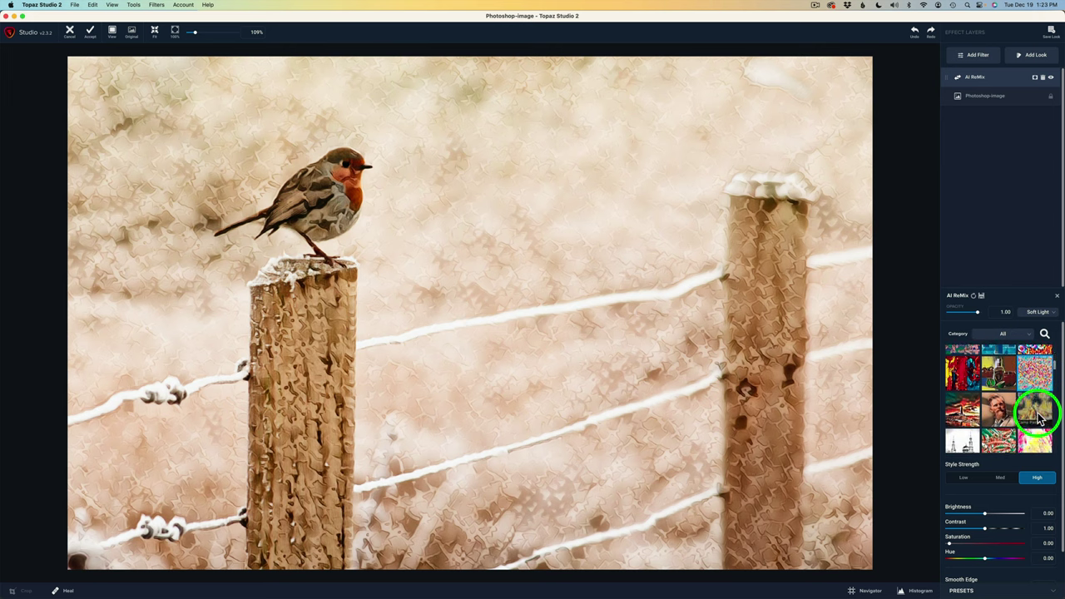
click(1032, 378)
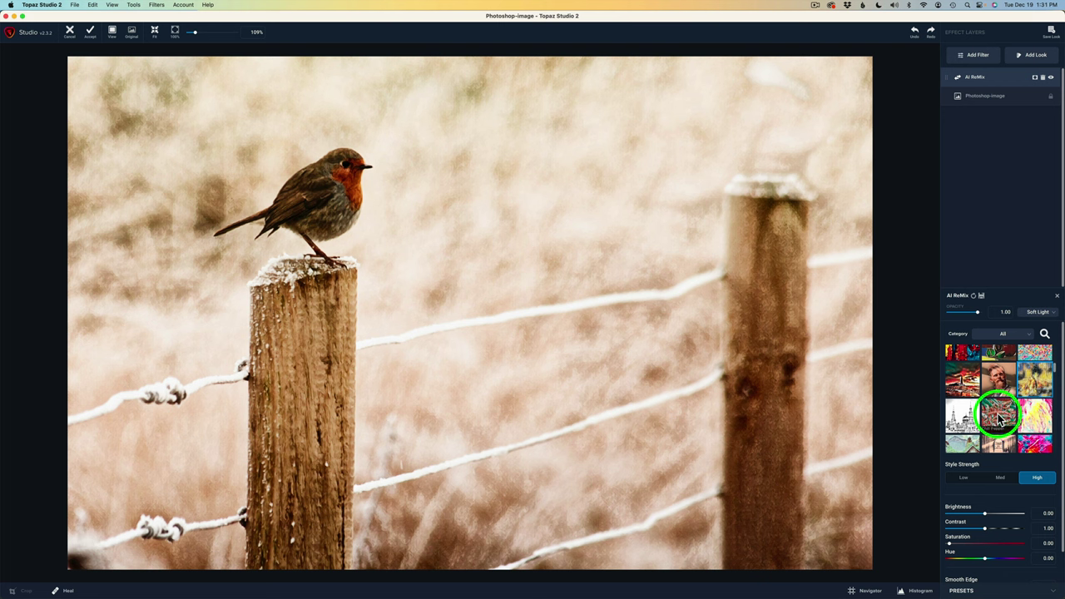
Apply the sketchy painted style with opacity 0.73, contrast 1.03 and brightness -0.40
click(1000, 421)
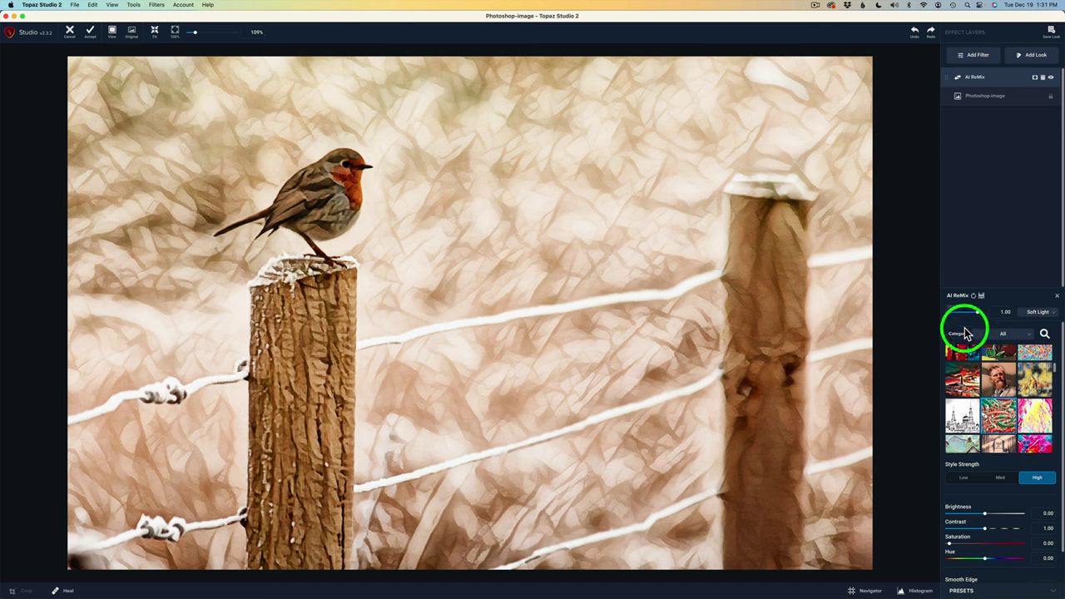
mouse_move(967, 324)
mouse_down()
mouse_move(980, 316)
mouse_move(969, 316)
mouse_up()
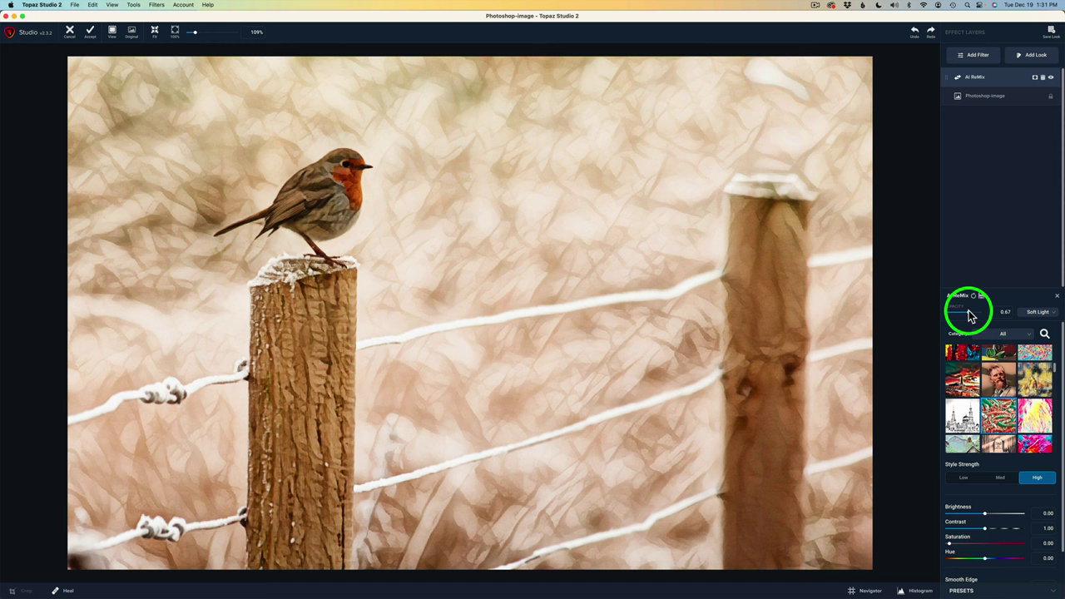
drag(969, 316, 973, 316)
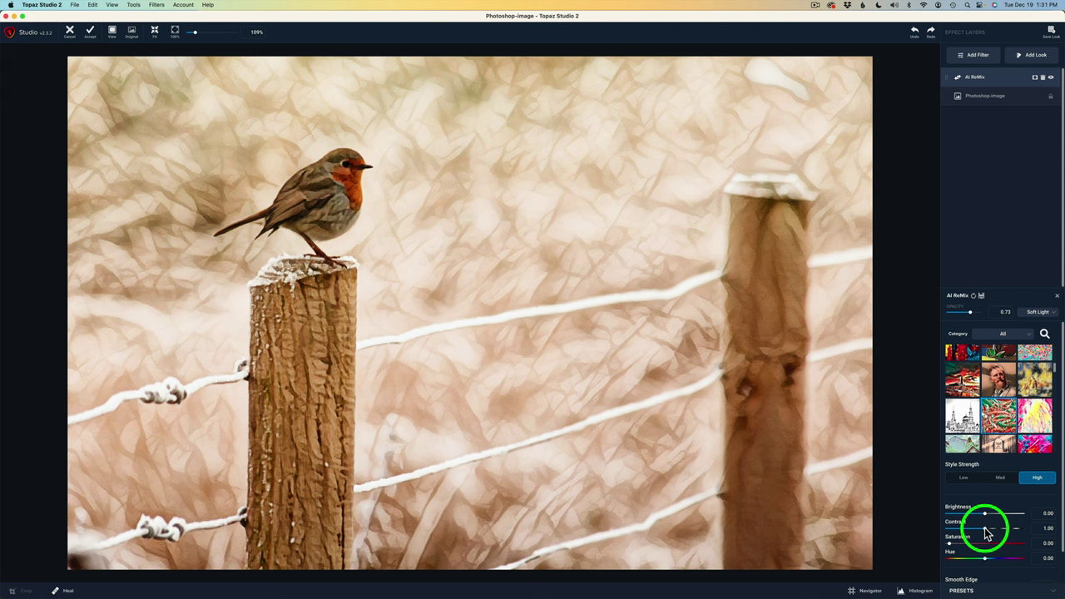
drag(987, 533, 987, 533)
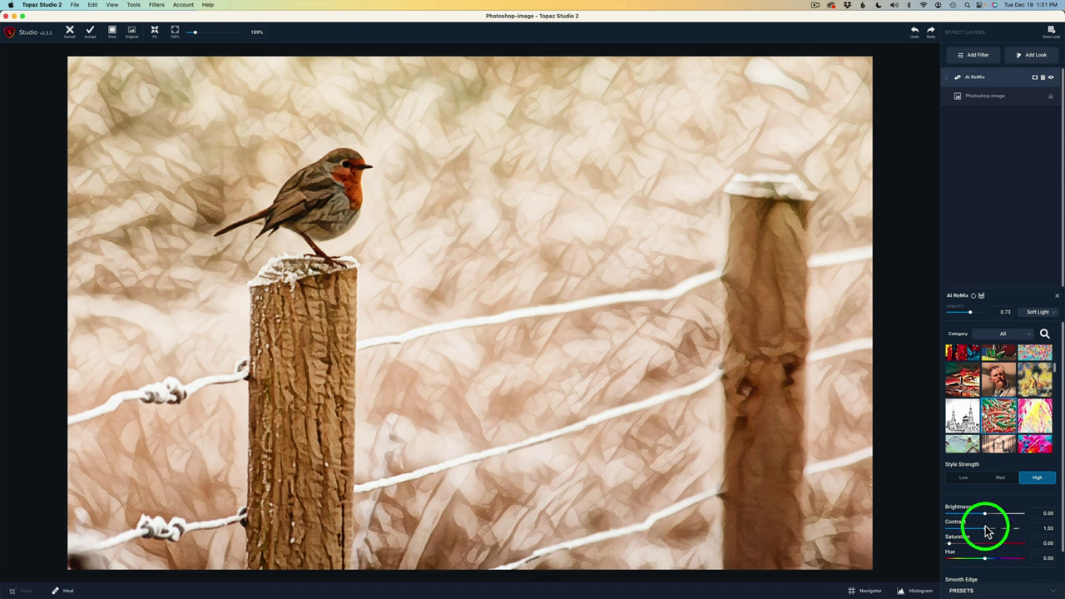
drag(985, 518, 972, 516)
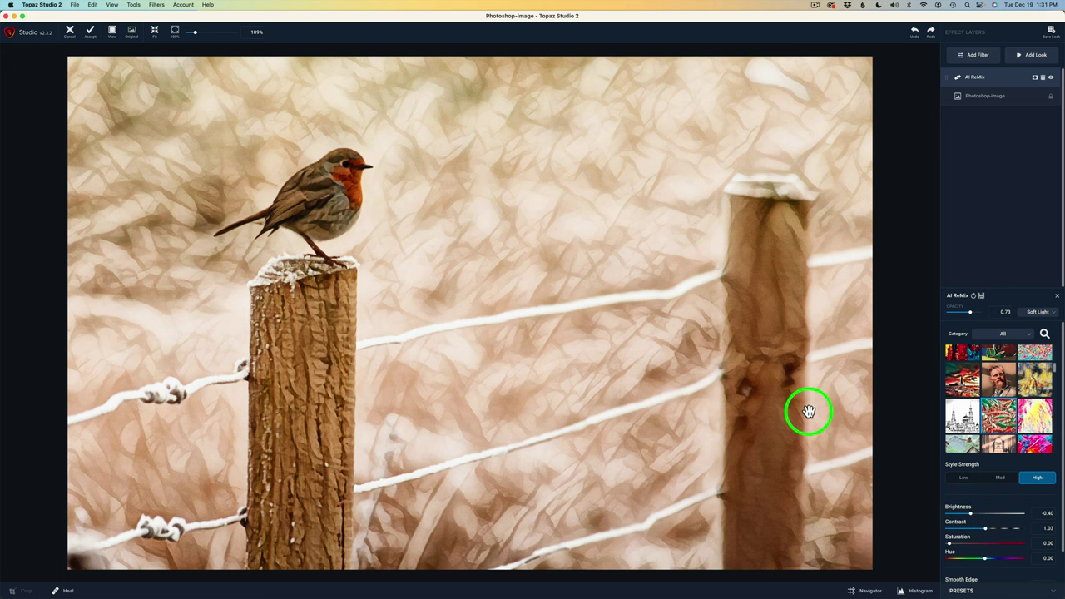
click(582, 314)
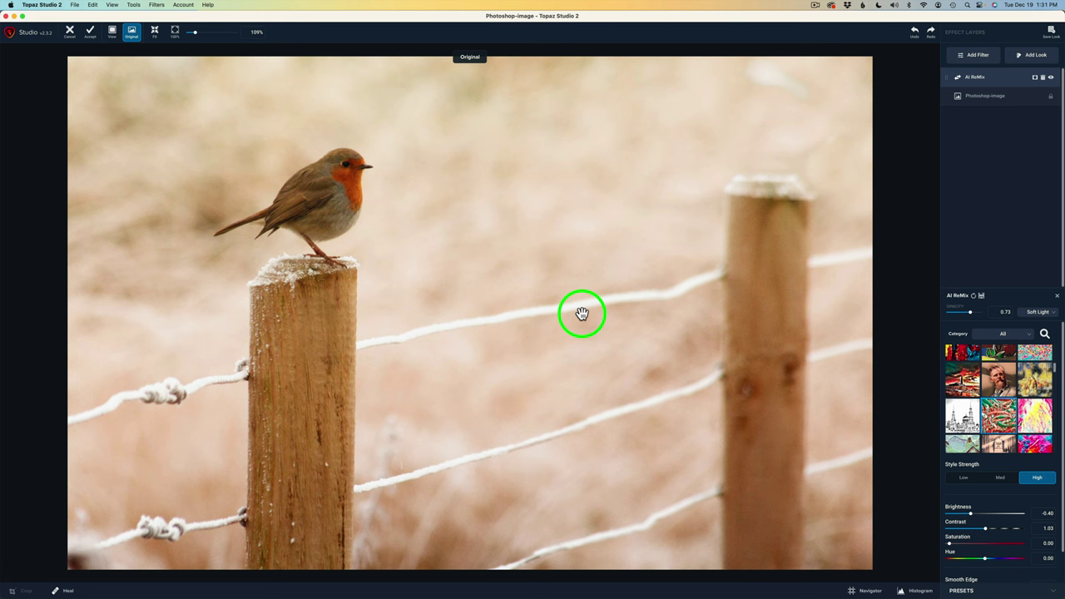
click(582, 314)
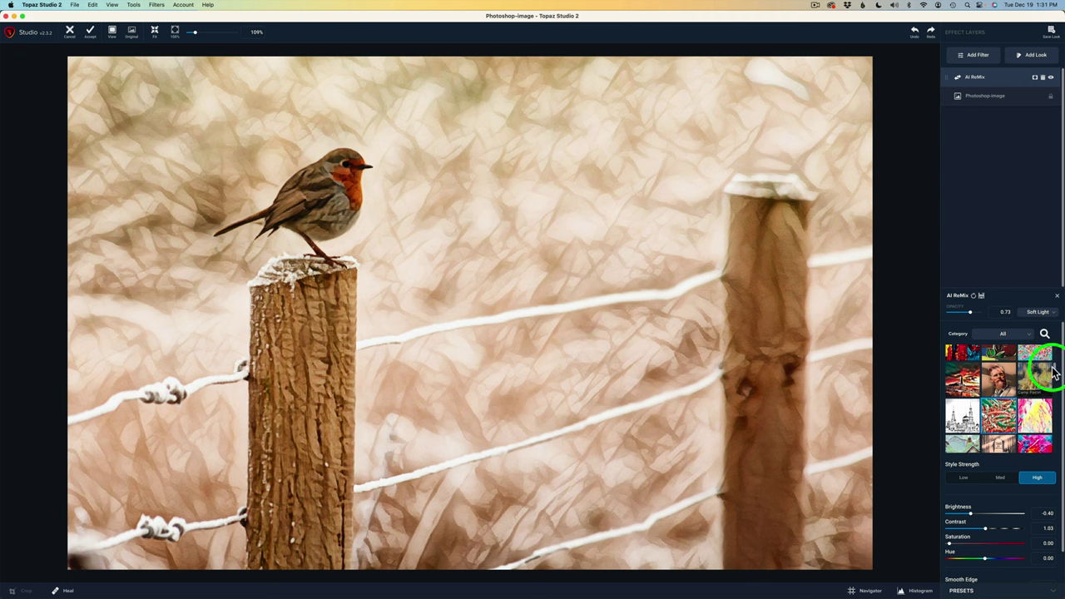
scroll(1055, 374, down, 2)
scroll(1056, 381, down, 3)
scroll(1054, 385, down, 2)
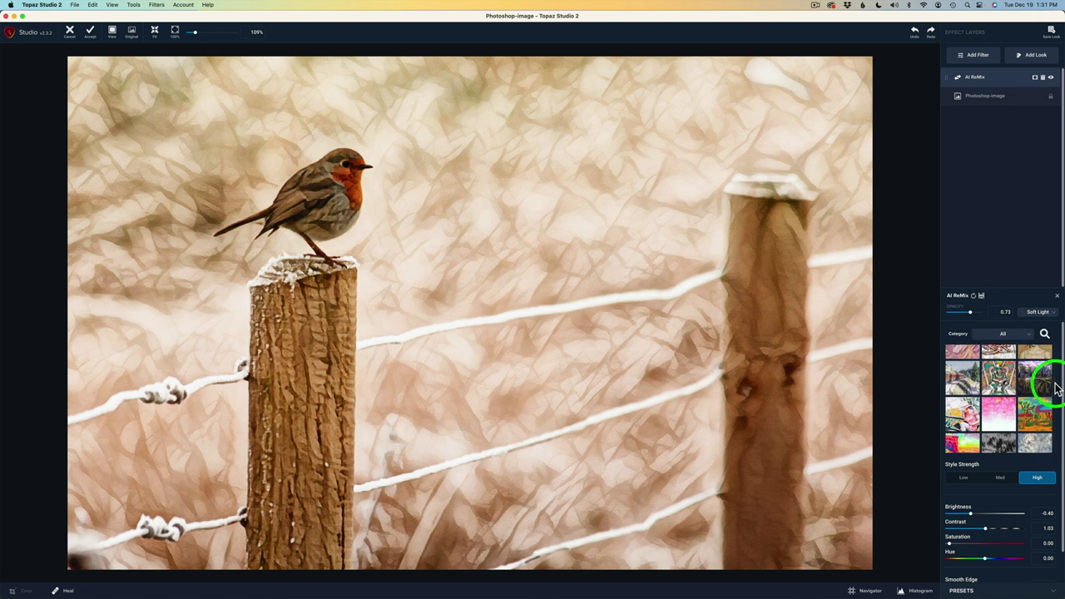
scroll(1053, 394, down, 2)
scroll(1054, 400, down, 2)
scroll(1055, 416, down, 2)
mouse_move(1056, 428)
mouse_down()
mouse_move(1045, 440)
mouse_move(1046, 357)
mouse_move(1059, 339)
mouse_up()
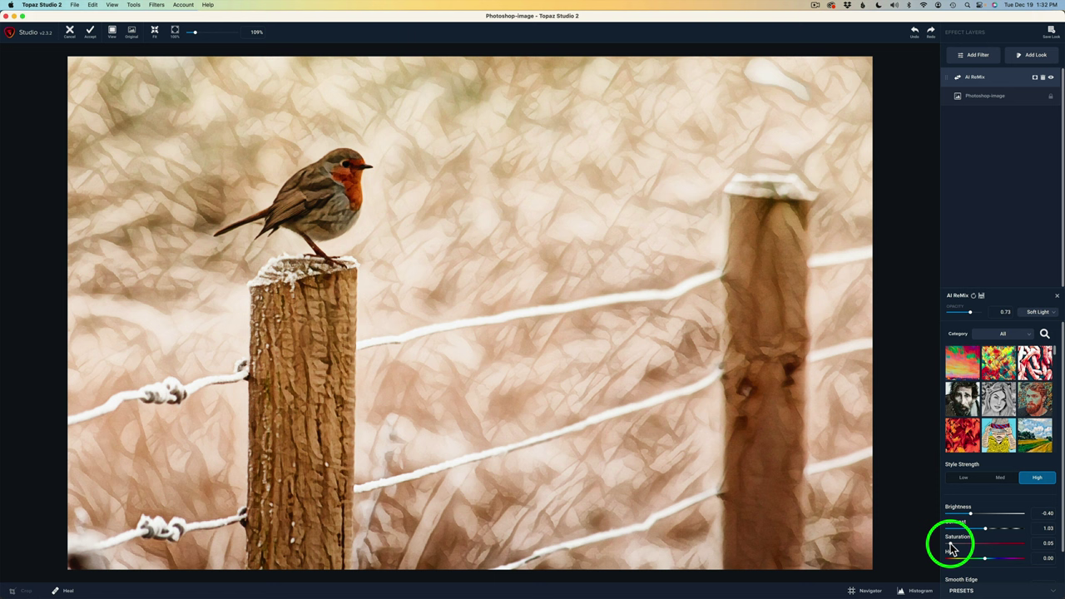
Shift the AI ReMix hue to 0.24 and return saturation to 0.00 after testing it
drag(951, 545, 967, 545)
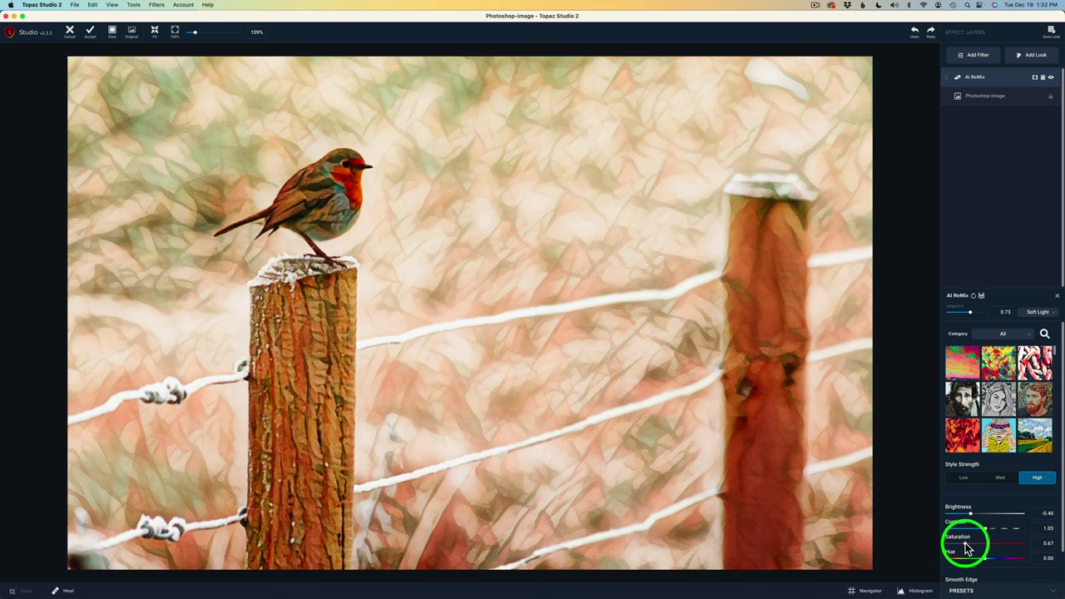
drag(966, 546, 963, 545)
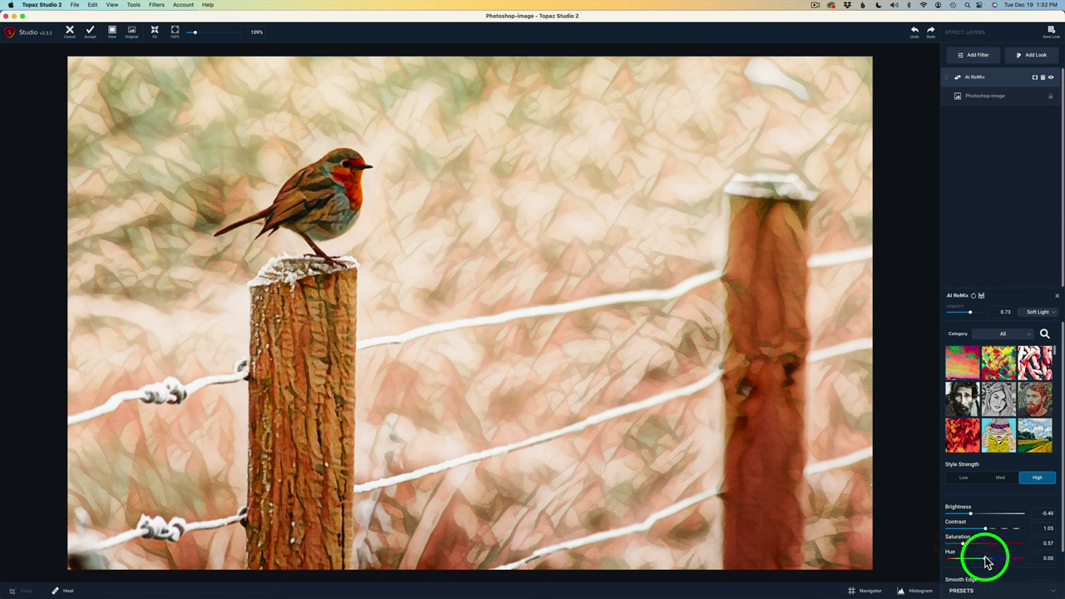
drag(986, 560, 993, 561)
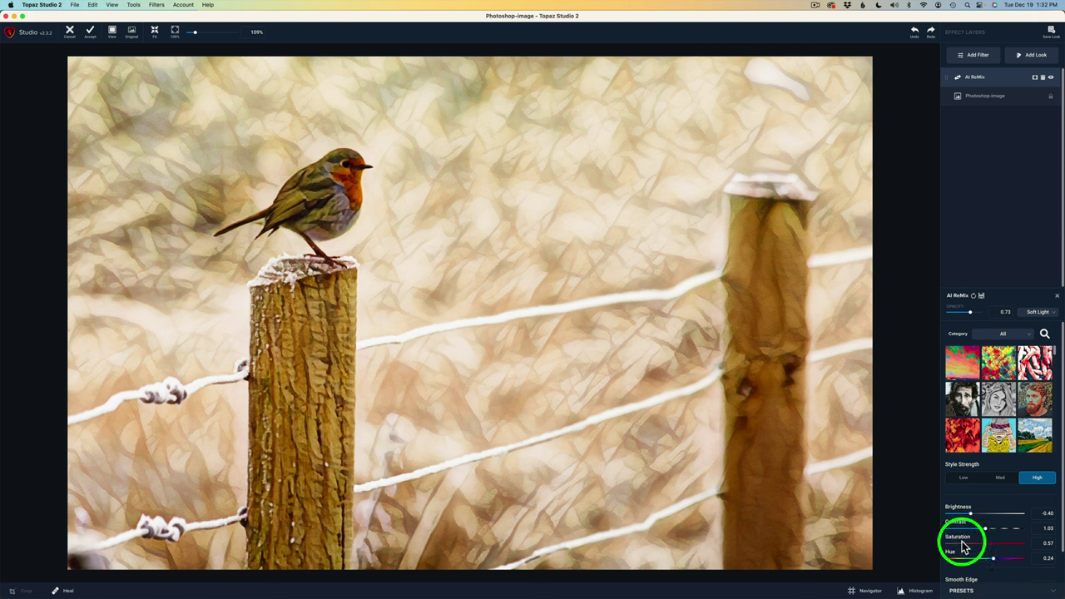
drag(963, 542, 935, 545)
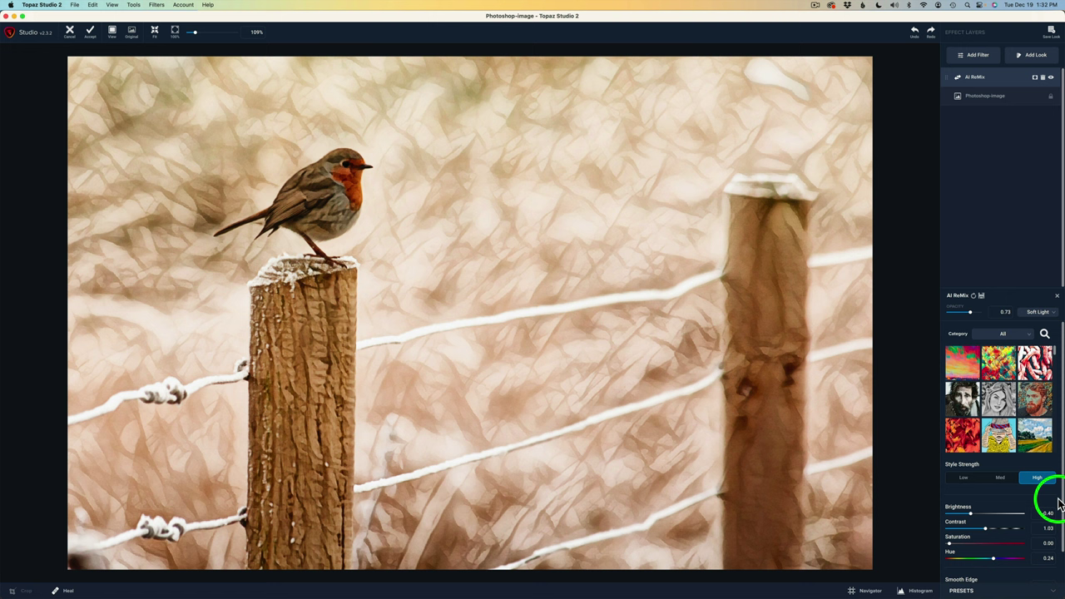
drag(1061, 497, 1061, 574)
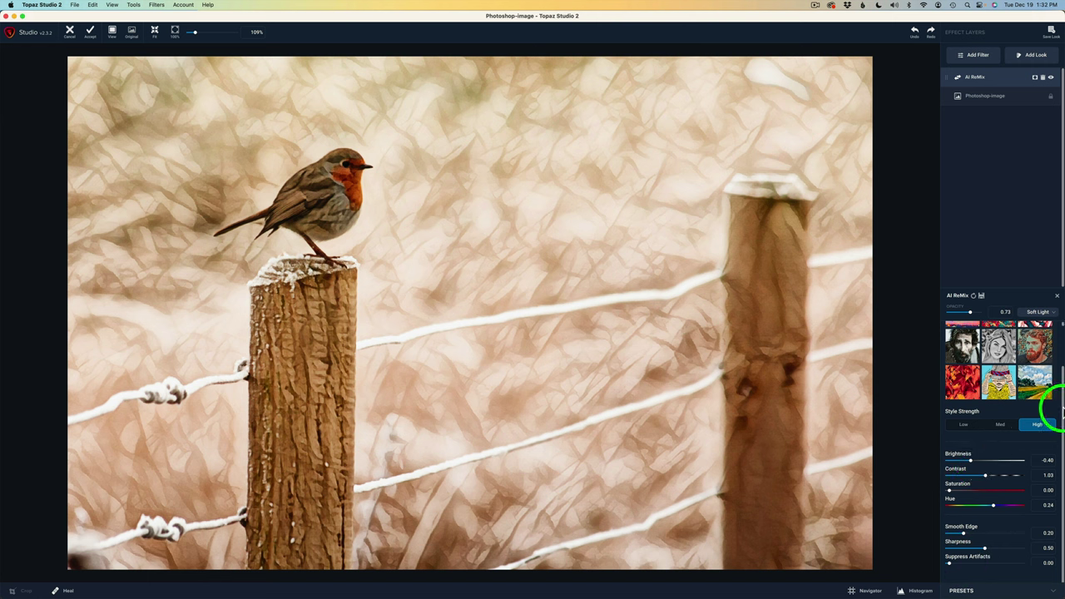
drag(1053, 404, 1051, 333)
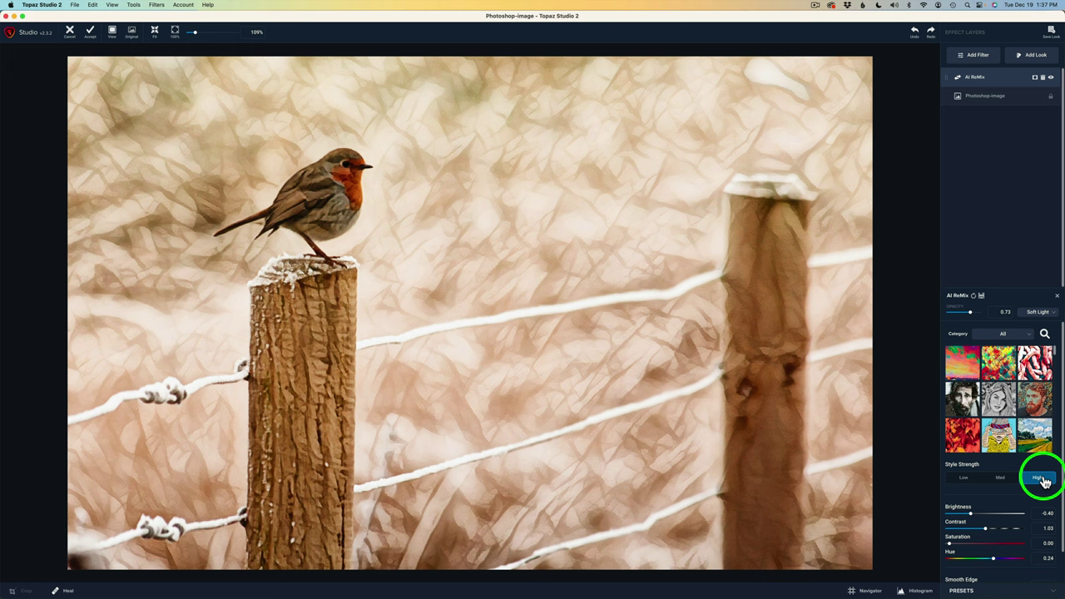
Compare Low, Med and High style strengths, finishing on Med
click(963, 479)
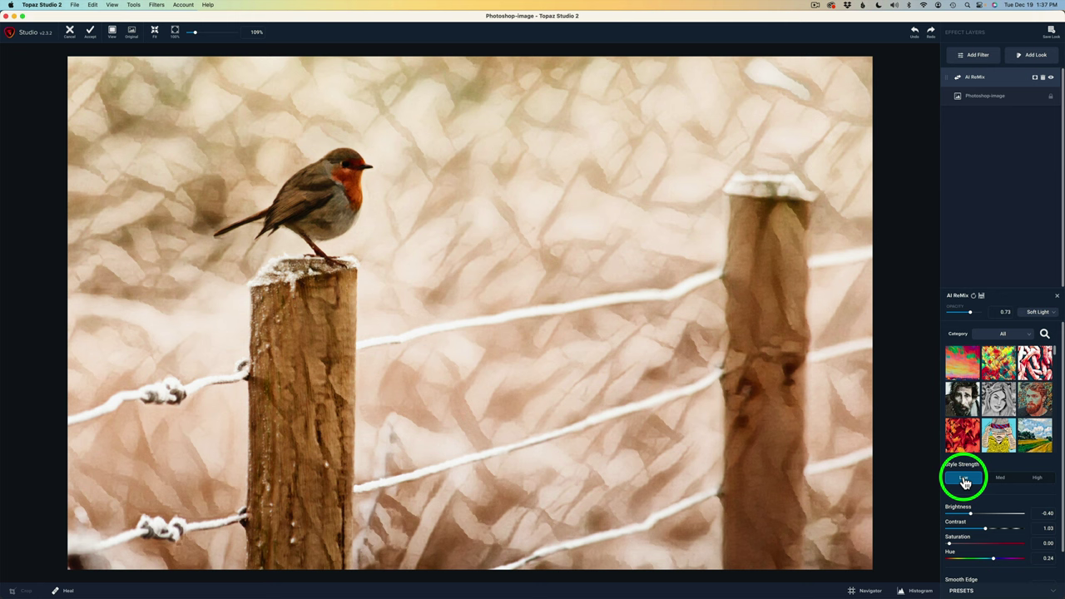
click(1001, 479)
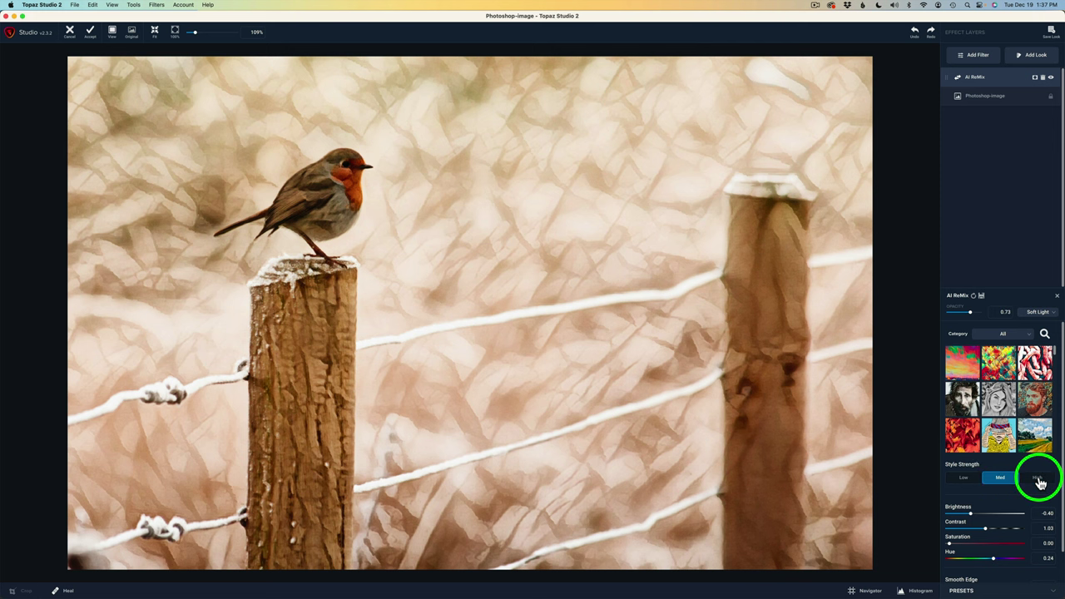
click(1038, 479)
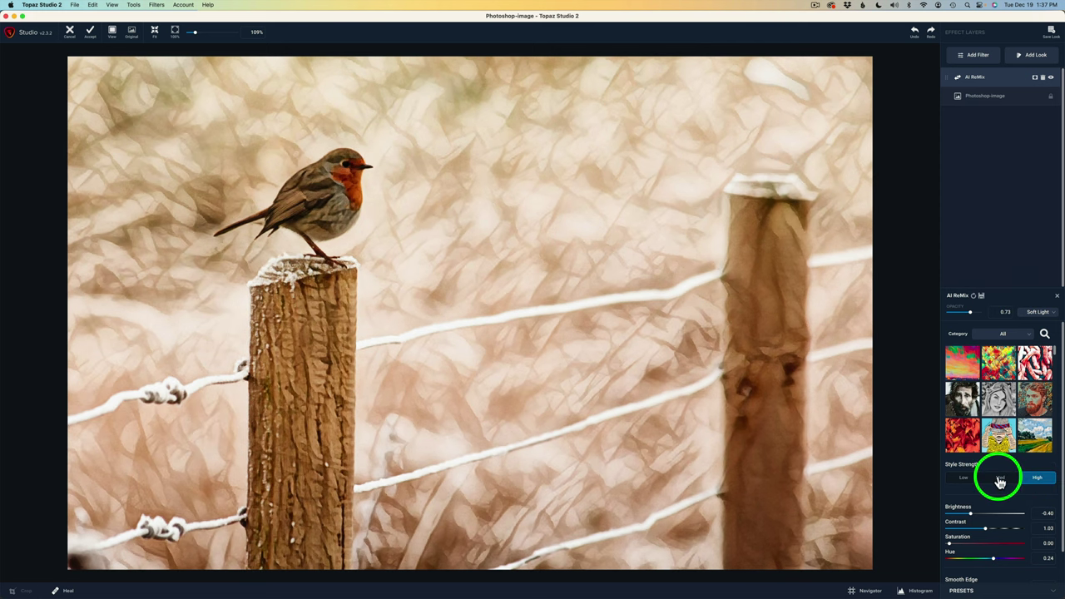
click(1001, 478)
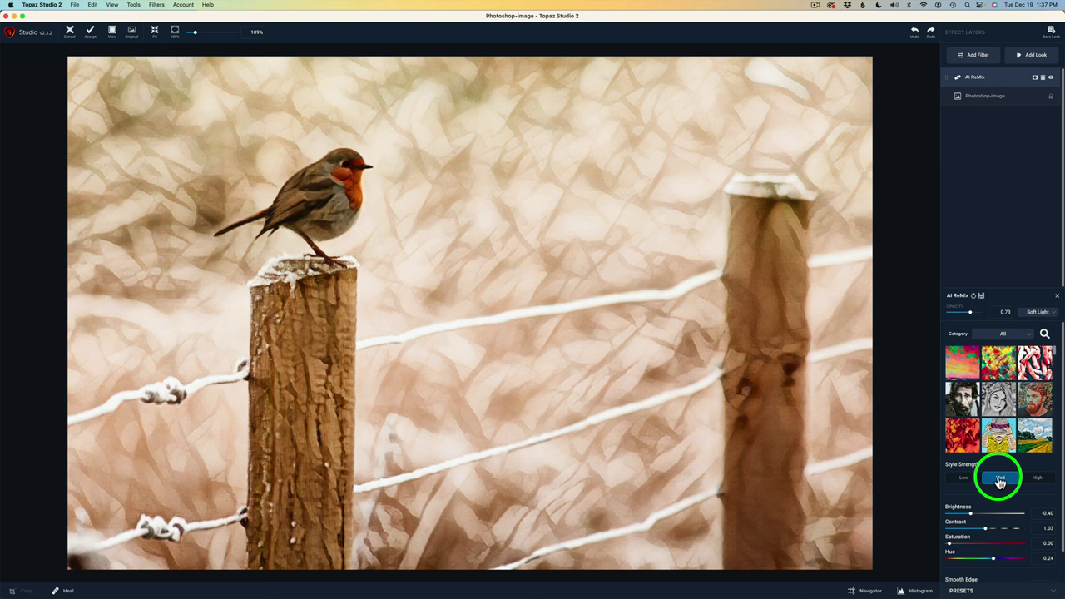
click(1040, 479)
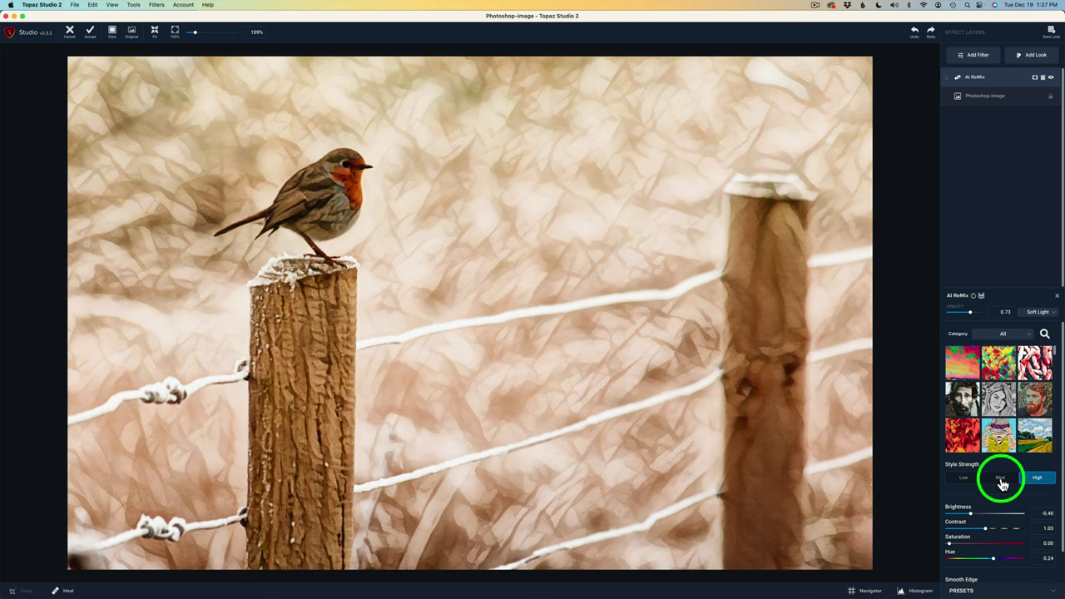
click(1001, 480)
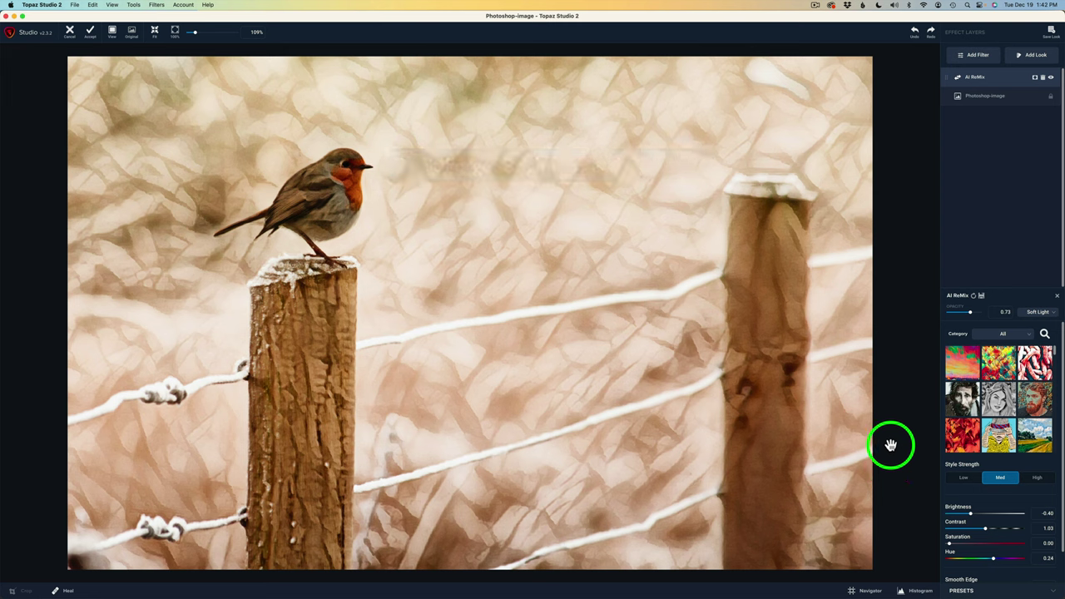
Accept the ReMix effect so it returns to Photoshop as Layer 1, then test its opacity
click(92, 35)
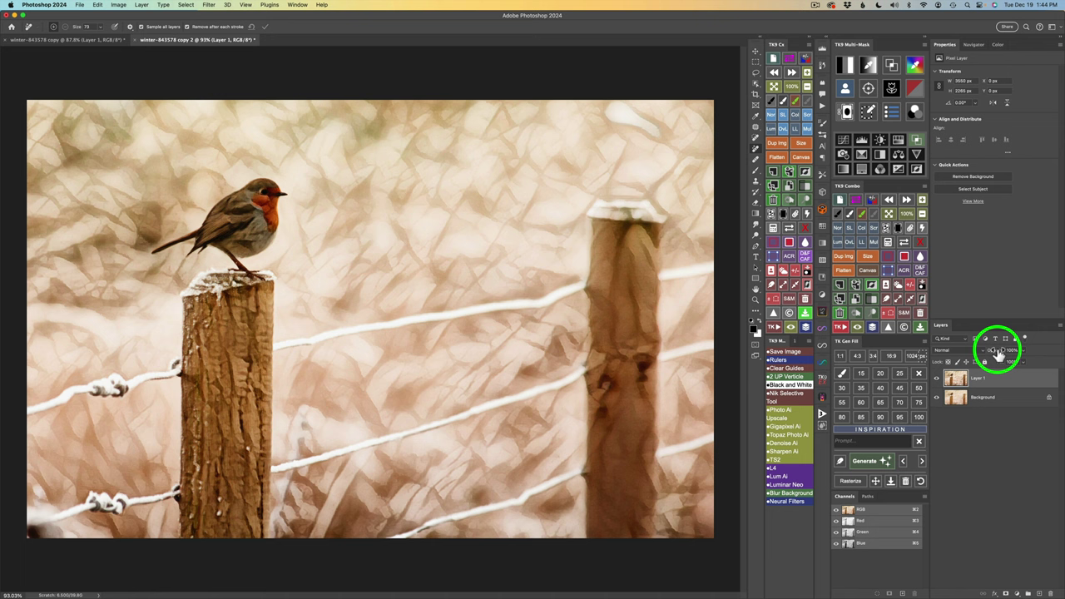
drag(998, 353, 786, 339)
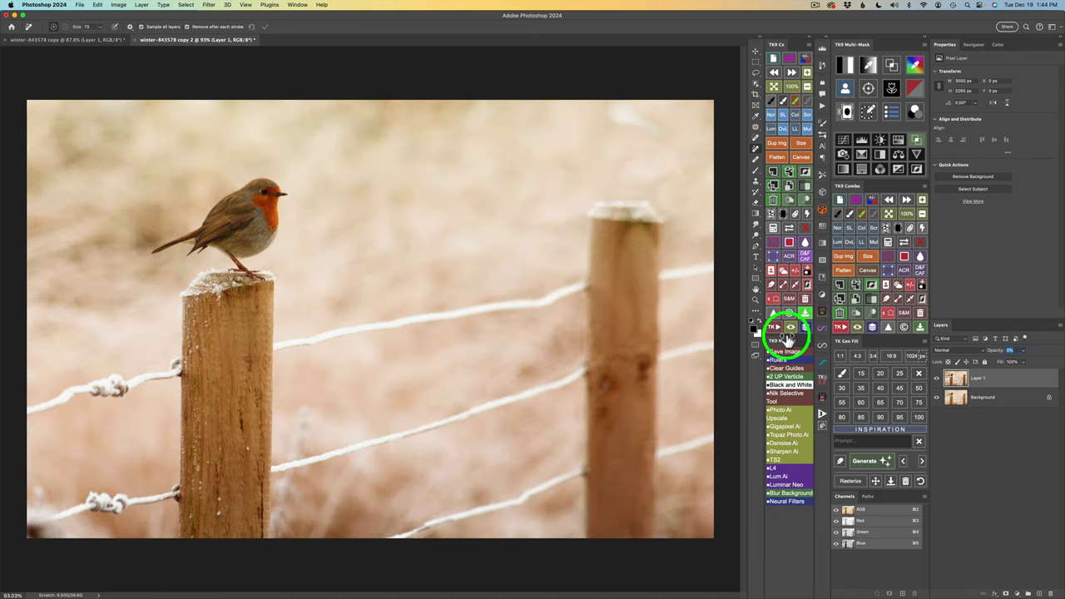
drag(786, 340, 808, 341)
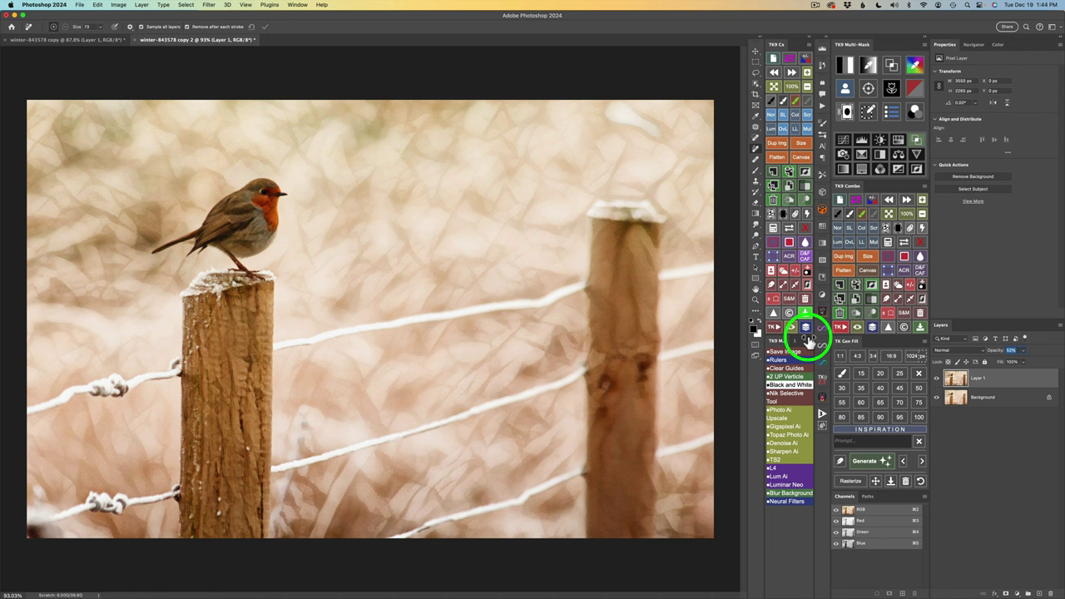
mouse_move(808, 341)
mouse_down()
mouse_move(1001, 375)
mouse_move(696, 344)
mouse_up()
Set Layer 1 opacity to 65% and toggle its visibility to compare with the original
key(7)
key(6)
key(5)
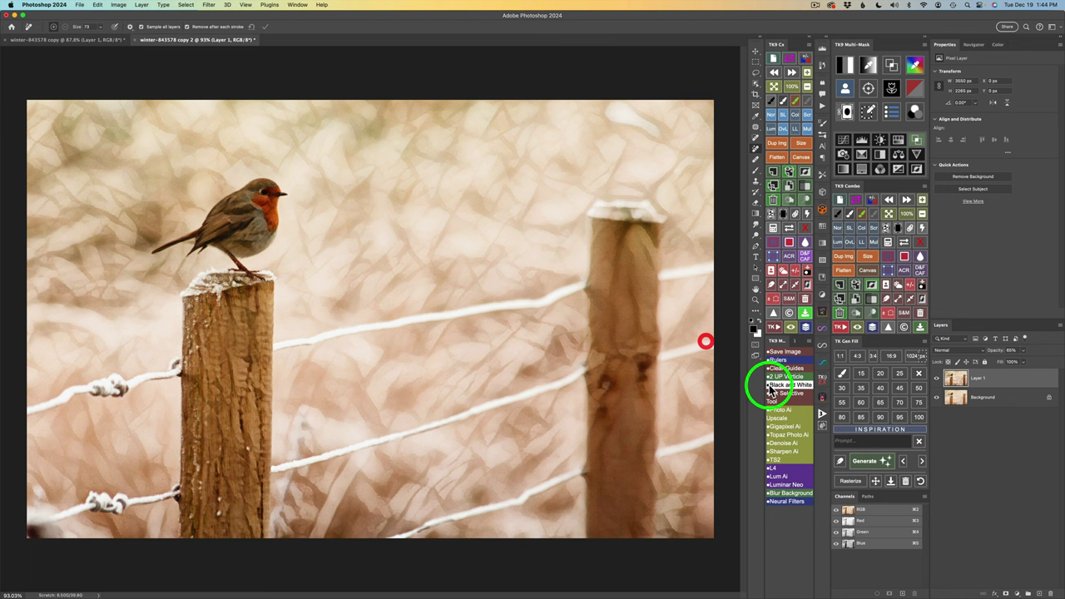
click(936, 381)
click(936, 382)
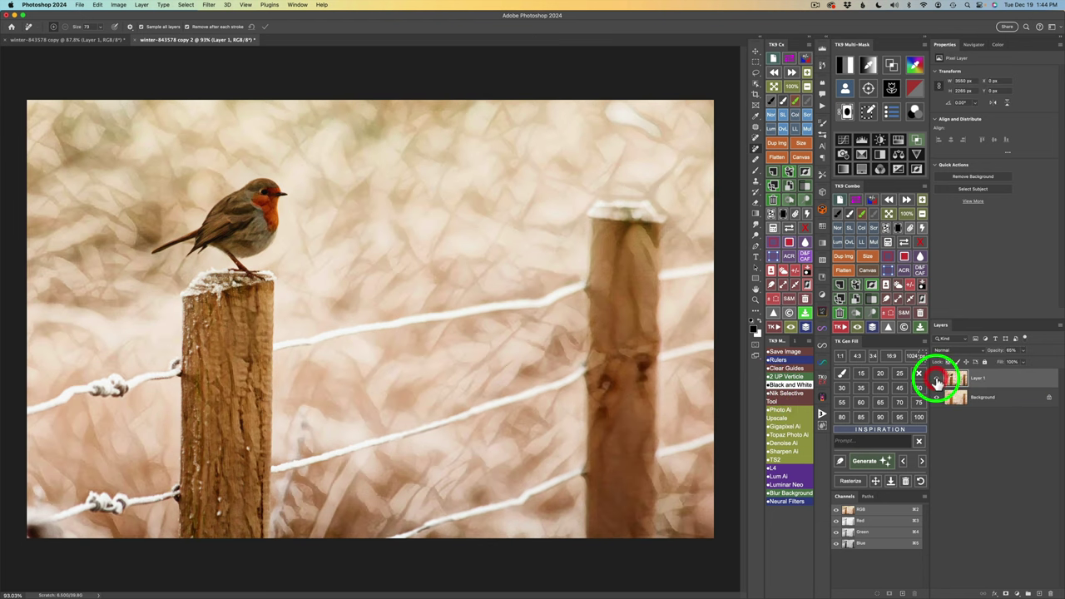